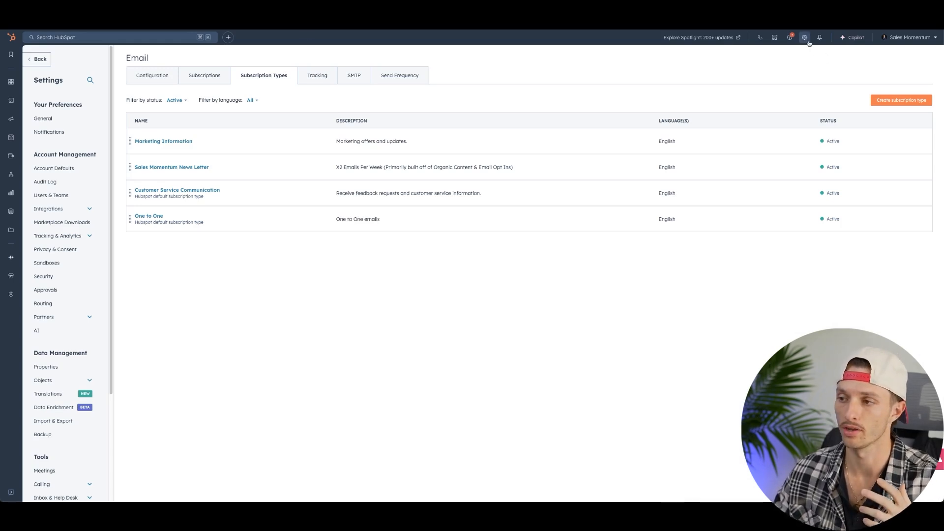
Step: Open the subscription types within the marketing email settings
{"action": "scroll", "coordinate": [67, 254], "scroll_direction": "down", "scroll_amount": 5}
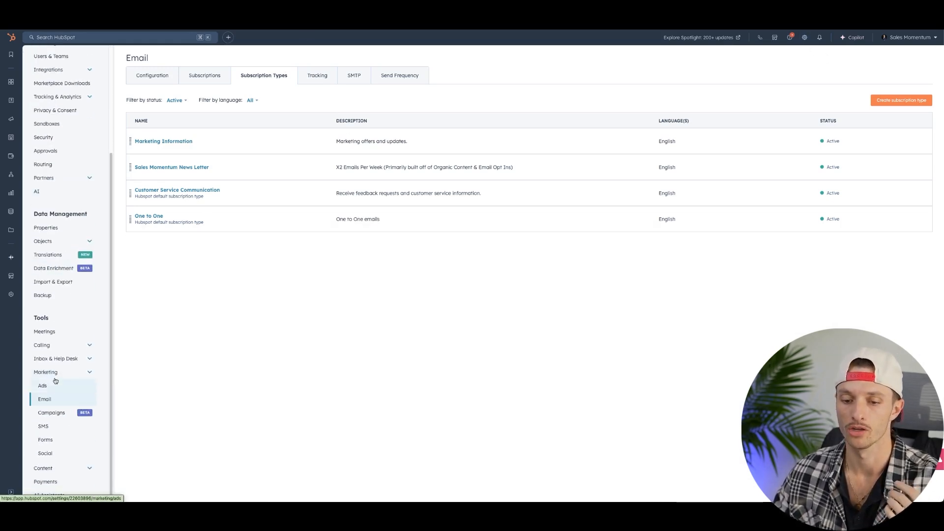
{"action": "left_click", "coordinate": [56, 380]}
{"action": "left_click", "coordinate": [76, 459]}
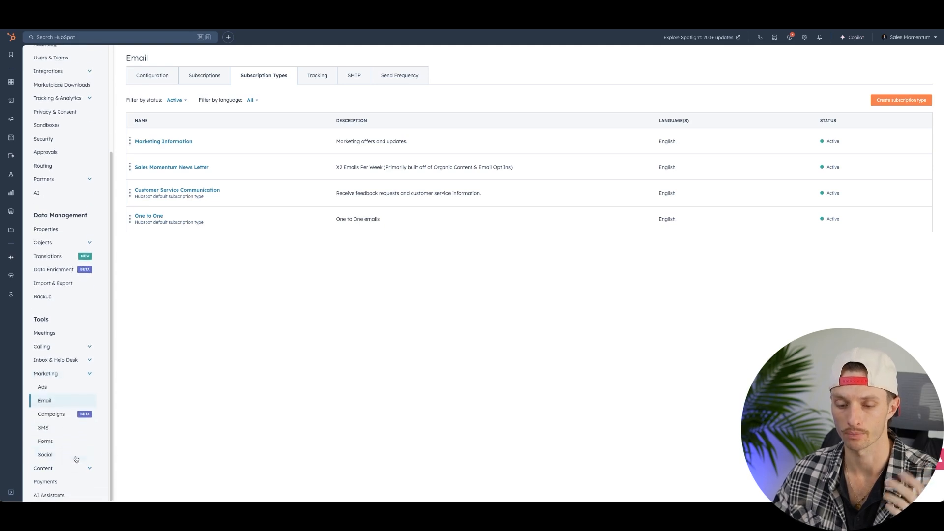
{"action": "left_click", "coordinate": [46, 405]}
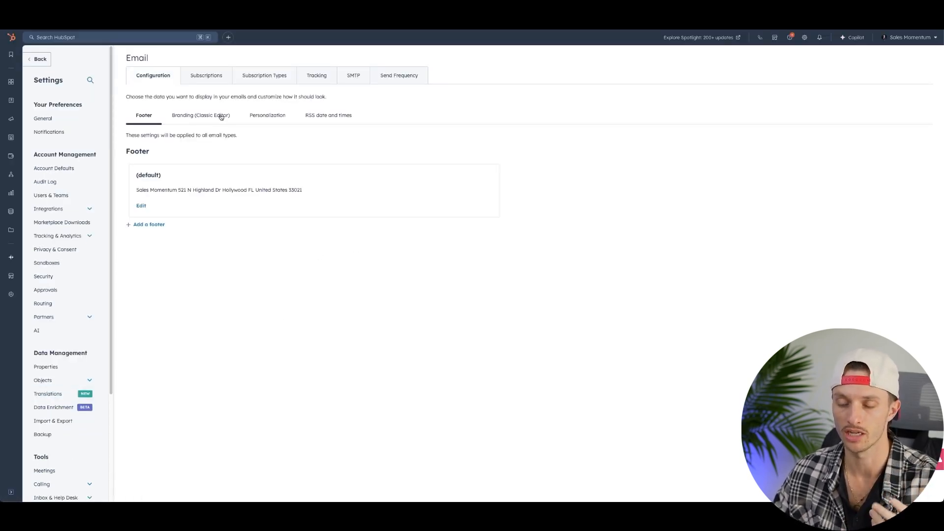
{"action": "left_click", "coordinate": [260, 71]}
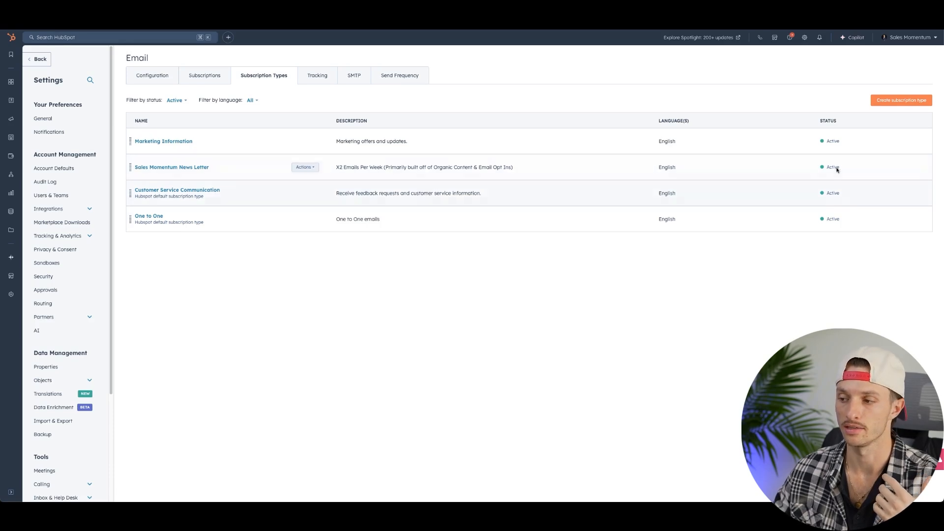
Step: View the form for creating a subscription type, including its language options, and close it without creating one
{"action": "left_click", "coordinate": [894, 98]}
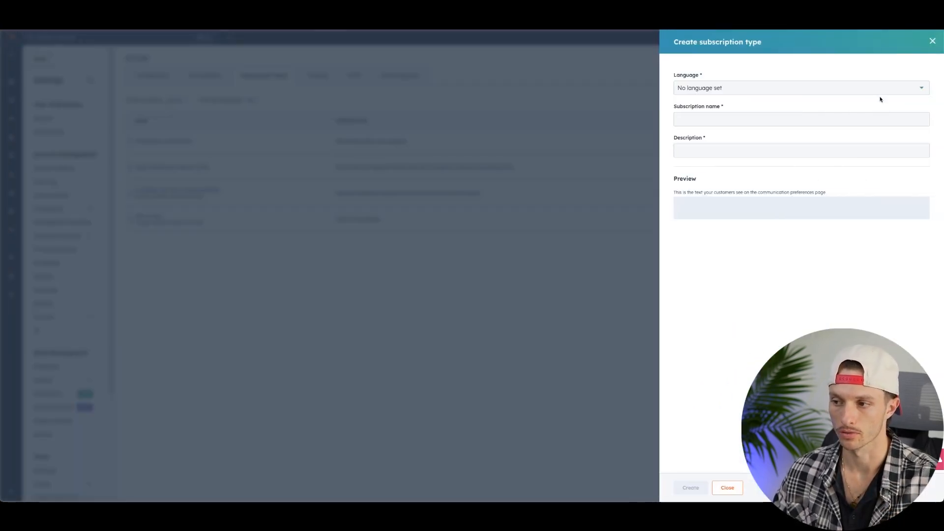
{"action": "left_click", "coordinate": [755, 86]}
{"action": "left_click", "coordinate": [760, 60]}
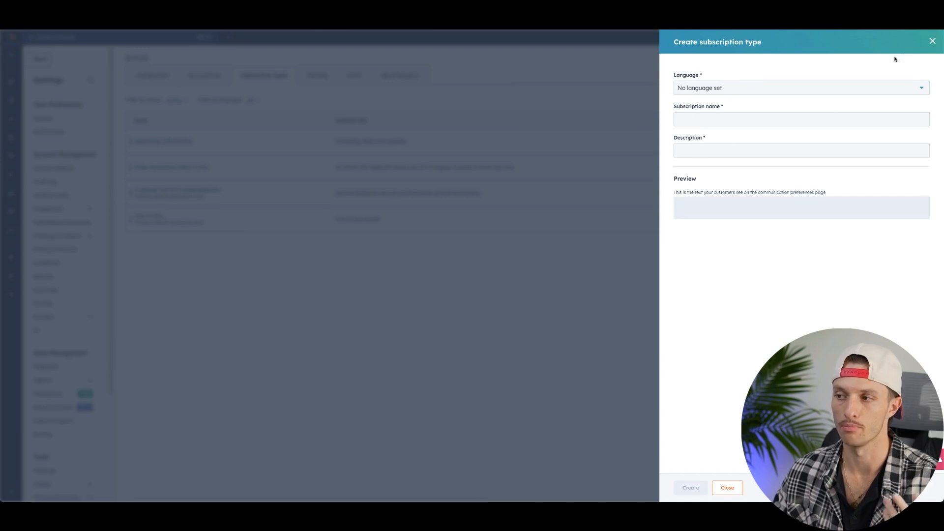
{"action": "left_click", "coordinate": [932, 41]}
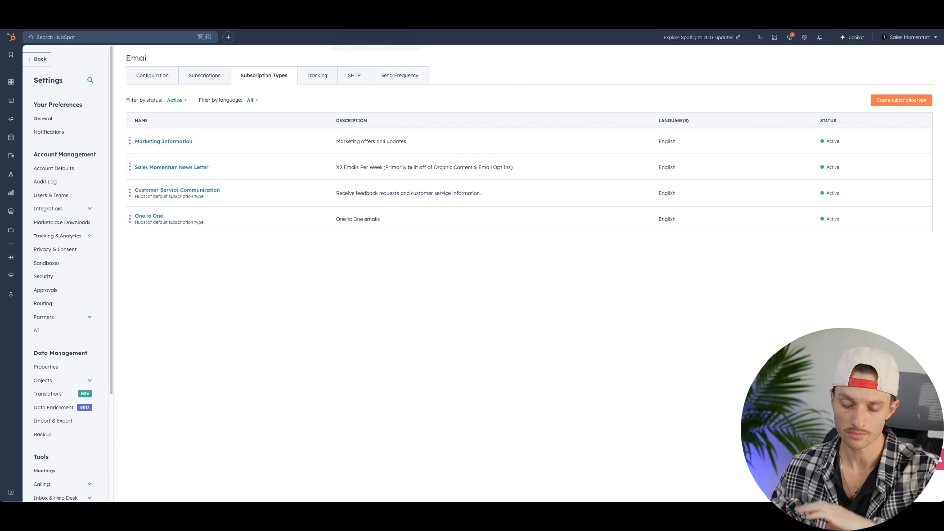
Step: Open the News Letter - Opt In Form in the form editor, dismiss the tour, and examine its steps and submission options
{"action": "left_click", "coordinate": [369, 12]}
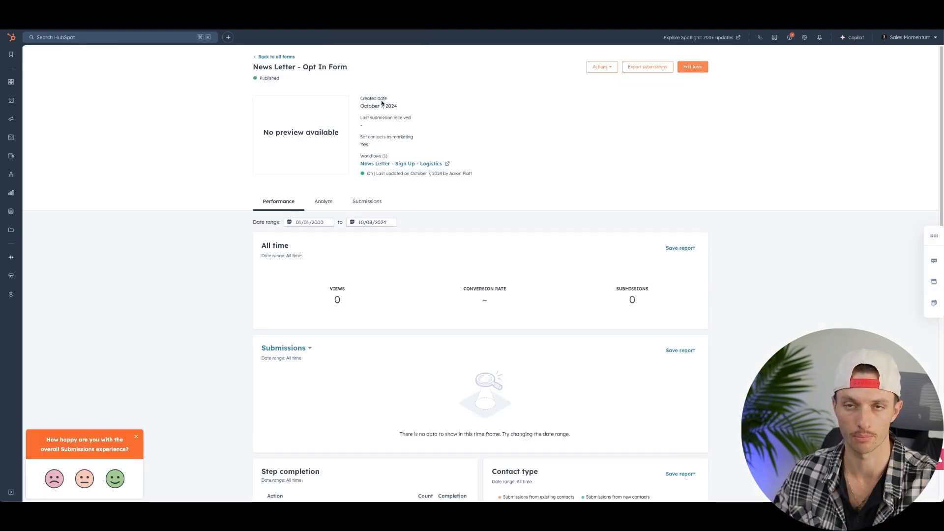
{"action": "left_click", "coordinate": [684, 69]}
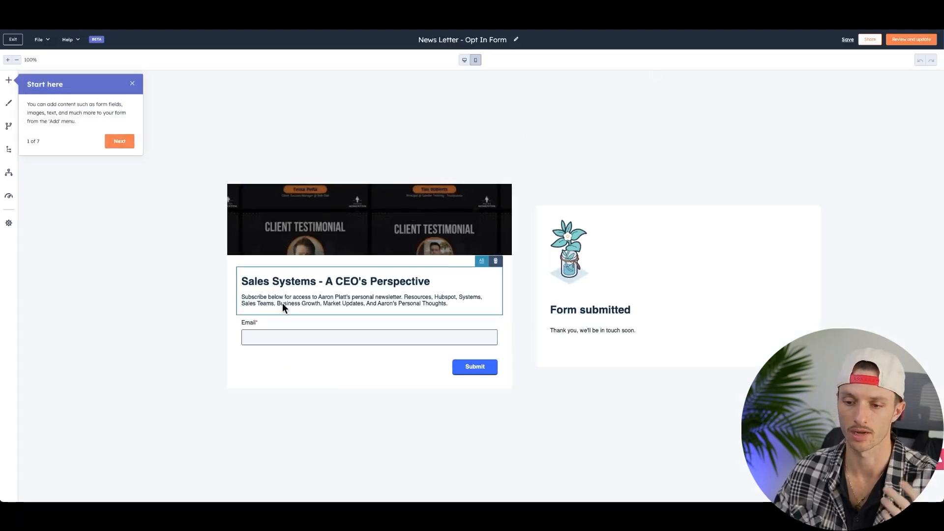
{"action": "left_click", "coordinate": [132, 84]}
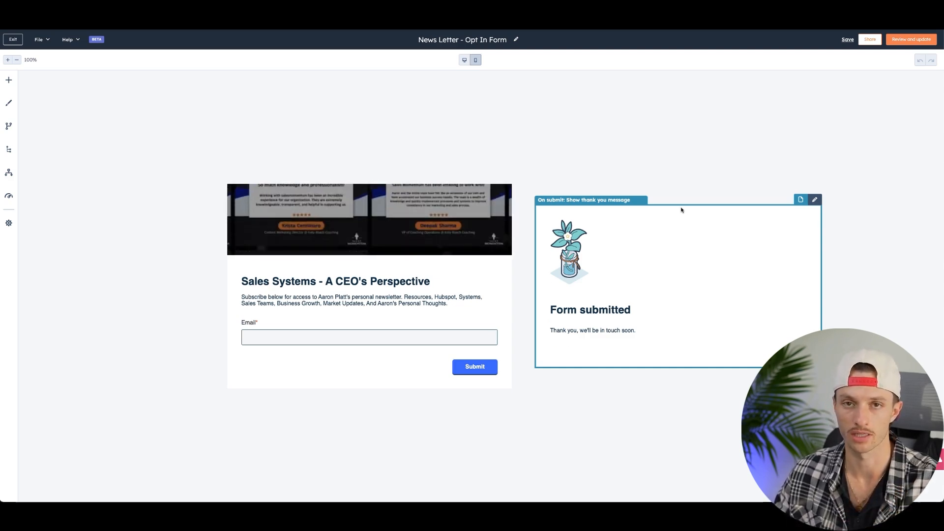
{"action": "left_click", "coordinate": [681, 210]}
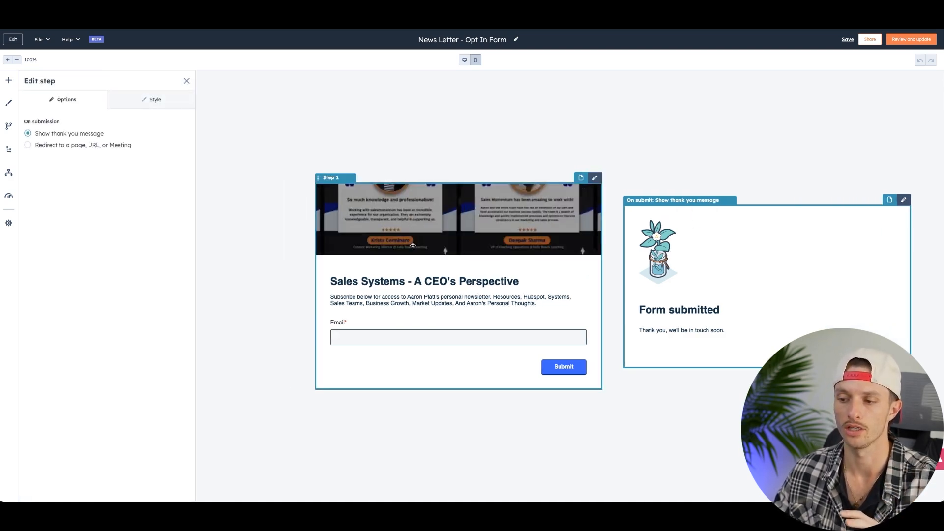
{"action": "left_click", "coordinate": [407, 243]}
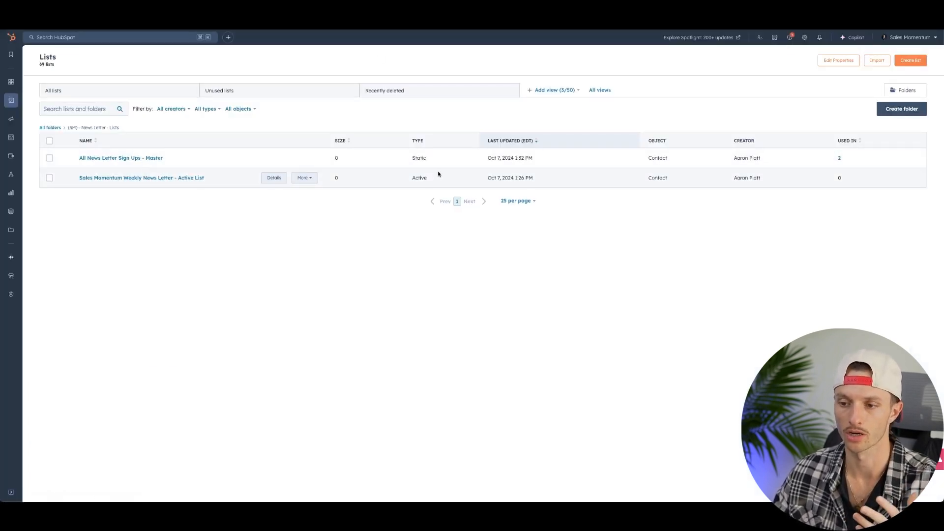
Step: Open the Sales Momentum Weekly News Letter - Active List and examine its filters
{"action": "left_click", "coordinate": [186, 178]}
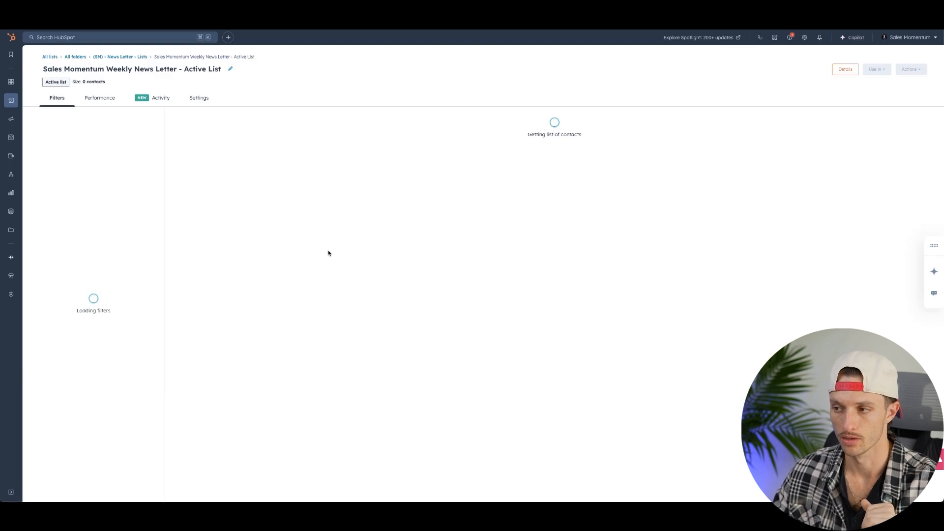
{"action": "left_click", "coordinate": [11, 101]}
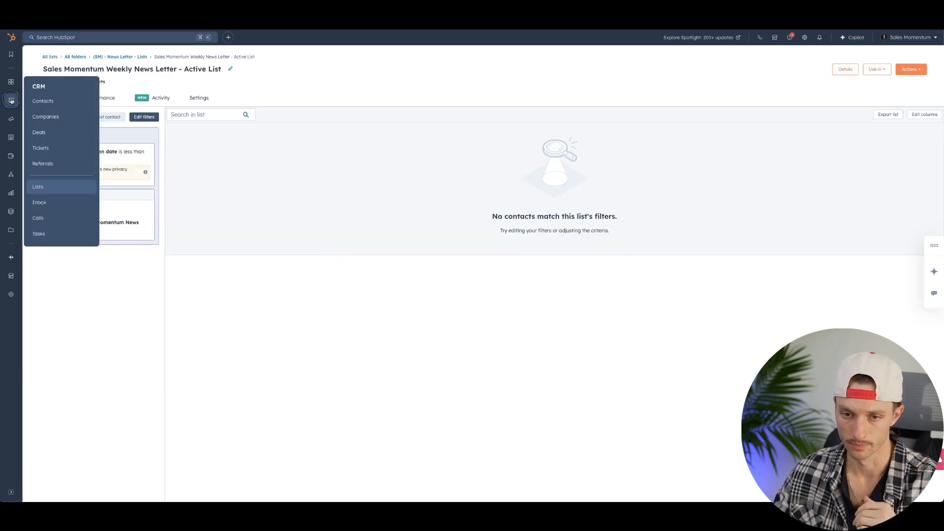
{"action": "left_click", "coordinate": [322, 77]}
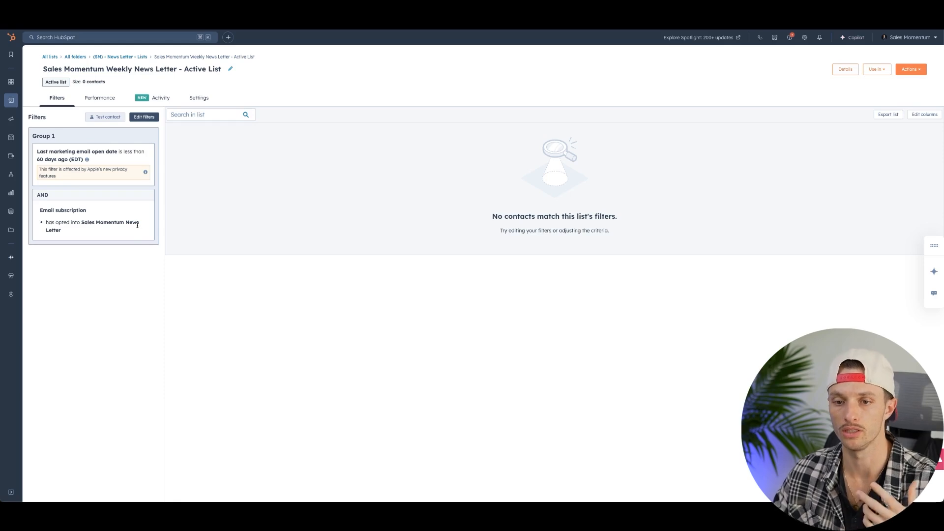
Step: Open the list's email subscription filter for editing and view the available subscription types
{"action": "left_click", "coordinate": [144, 116]}
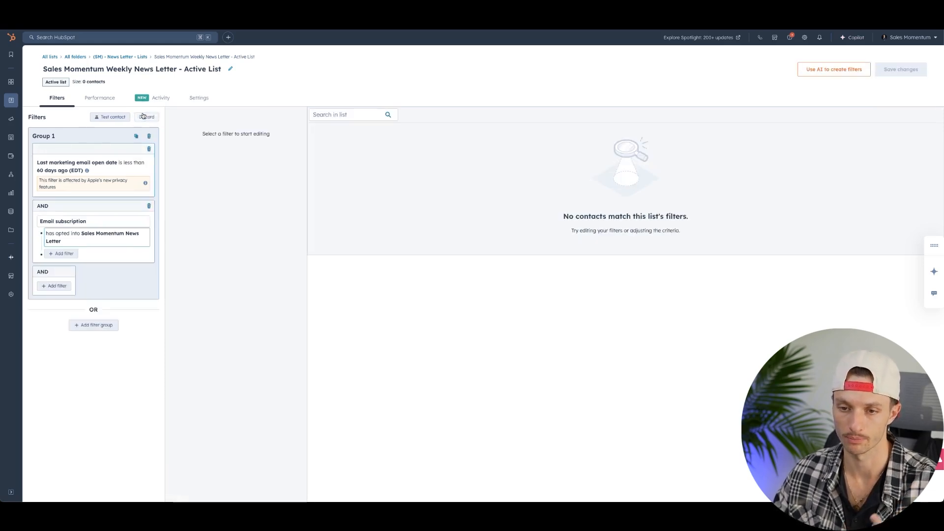
{"action": "left_click", "coordinate": [116, 233]}
{"action": "left_click", "coordinate": [278, 163]}
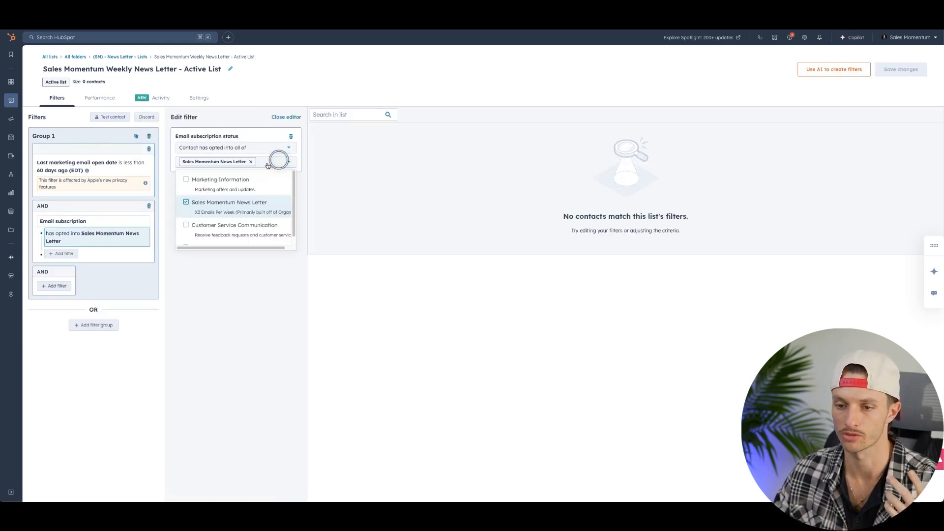
{"action": "left_click", "coordinate": [227, 301]}
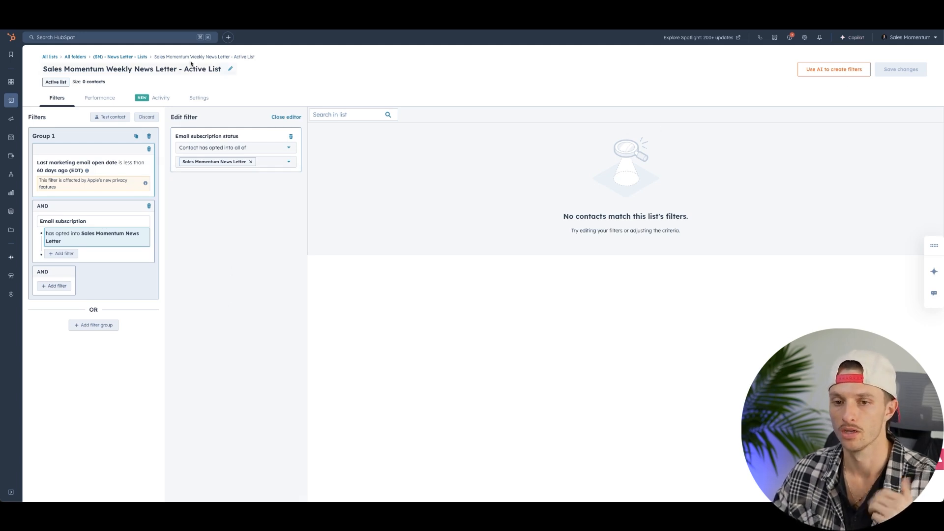
Step: Return to the newsletter lists folder and open the All News Letter Sign Ups - Master list
{"action": "left_click", "coordinate": [110, 57]}
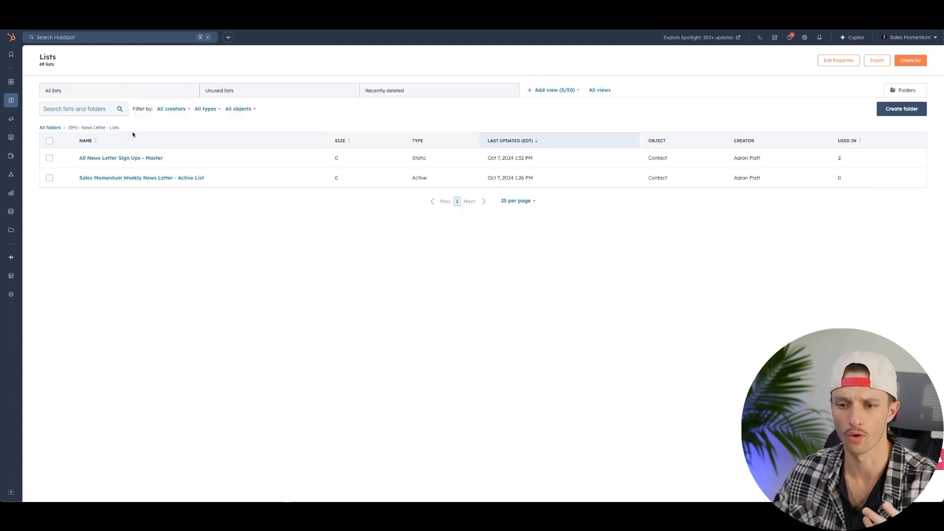
{"action": "left_click", "coordinate": [131, 159]}
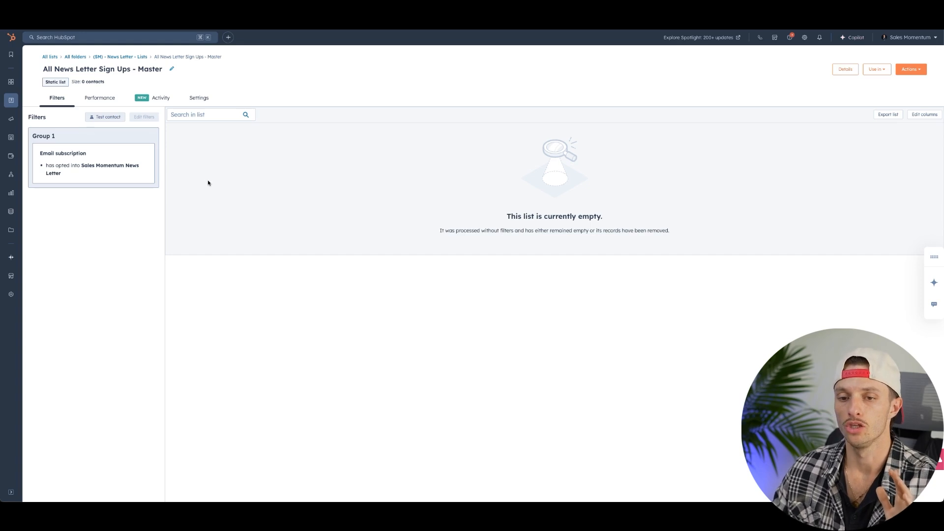
Step: Open the contact properties in the account settings and start creating a new property
{"action": "left_click", "coordinate": [804, 37]}
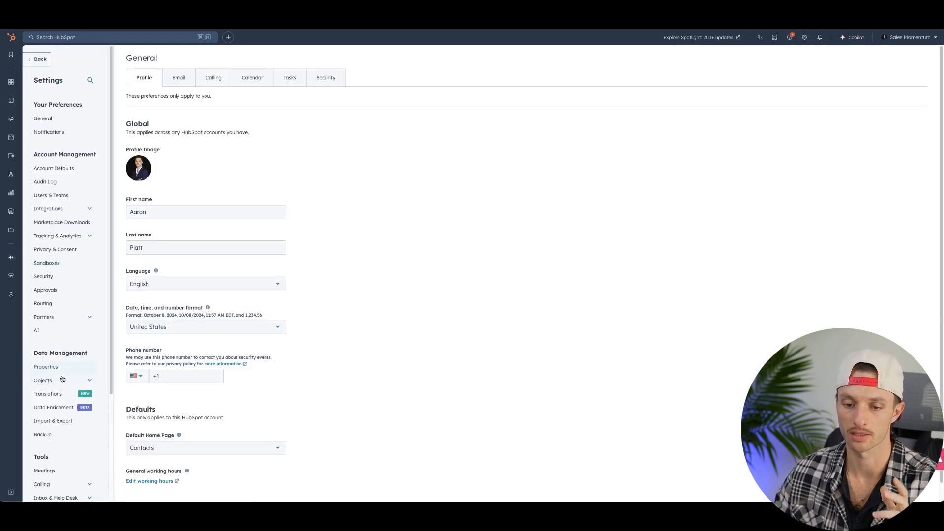
{"action": "left_click", "coordinate": [64, 381]}
{"action": "left_click", "coordinate": [63, 391]}
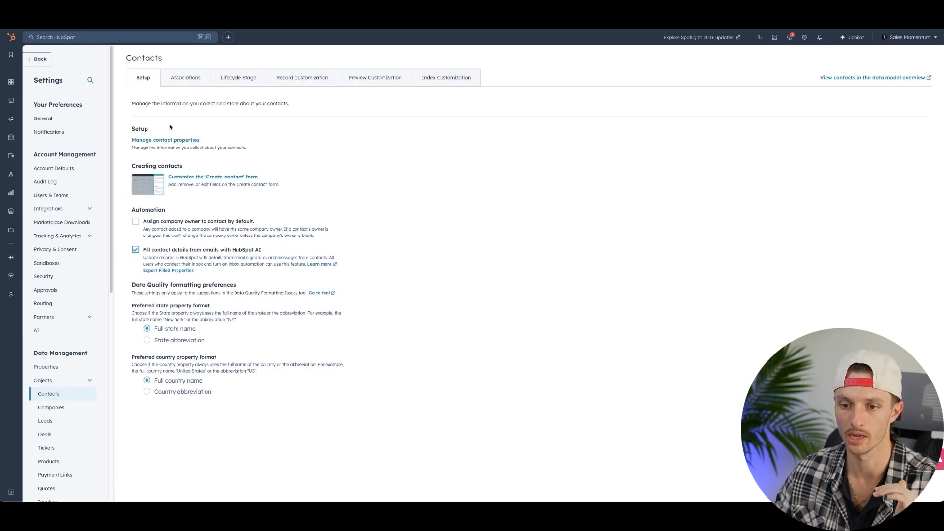
{"action": "left_click", "coordinate": [176, 140]}
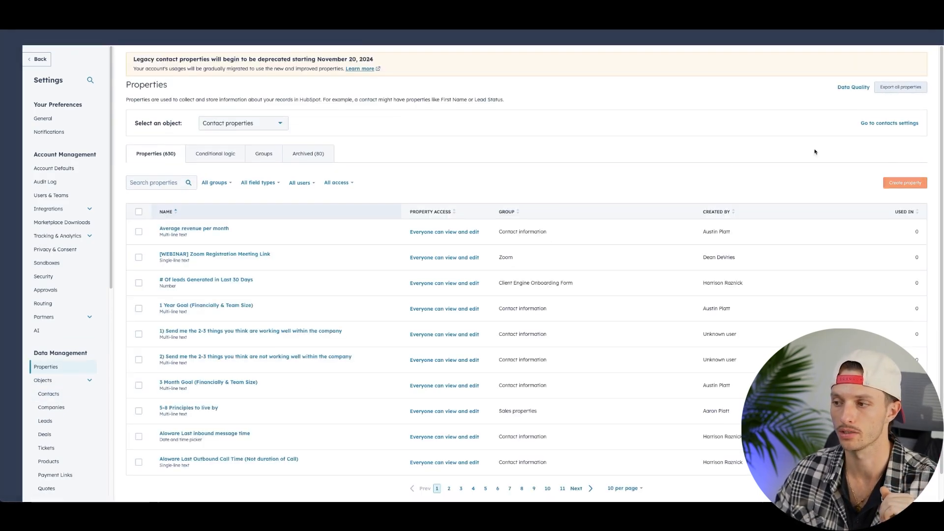
{"action": "left_click", "coordinate": [909, 182]}
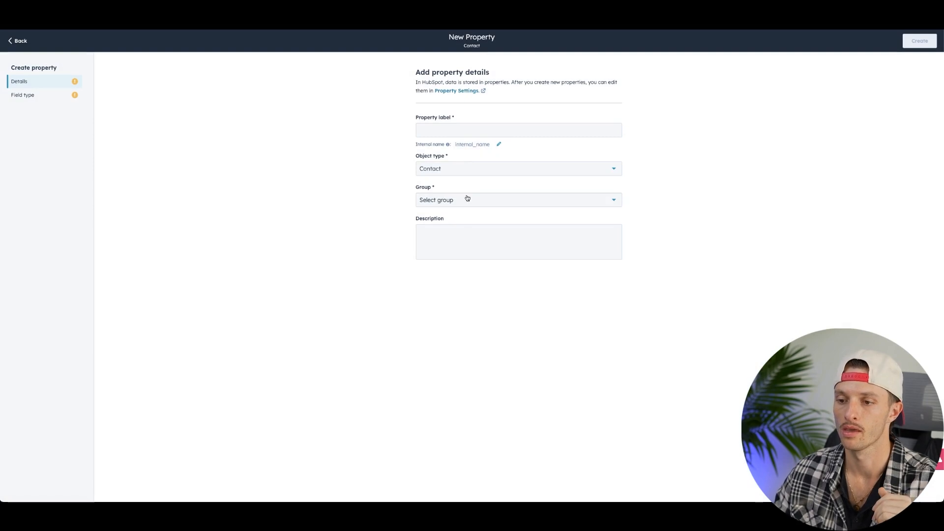
Step: Label the new contact property "News Letter Engagement Score"
{"action": "left_click", "coordinate": [468, 199]}
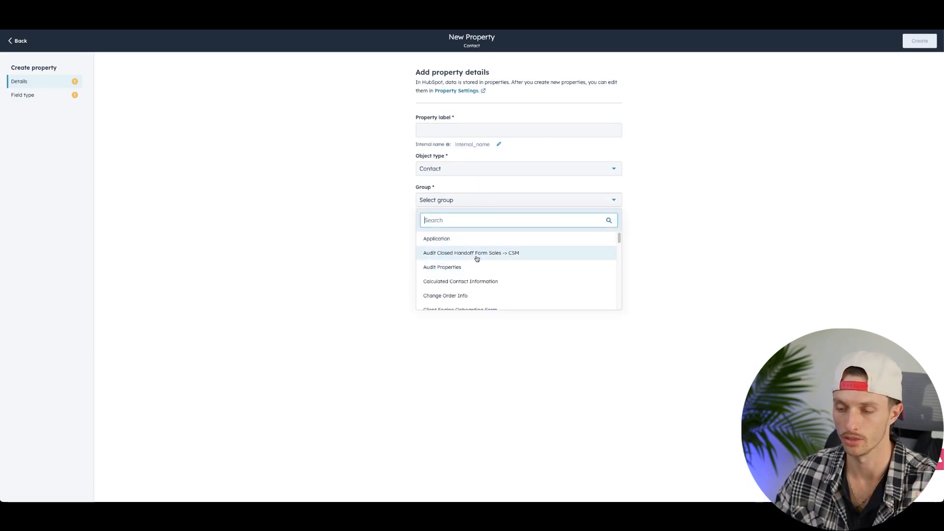
{"action": "left_click", "coordinate": [710, 192]}
{"action": "left_click", "coordinate": [521, 128]}
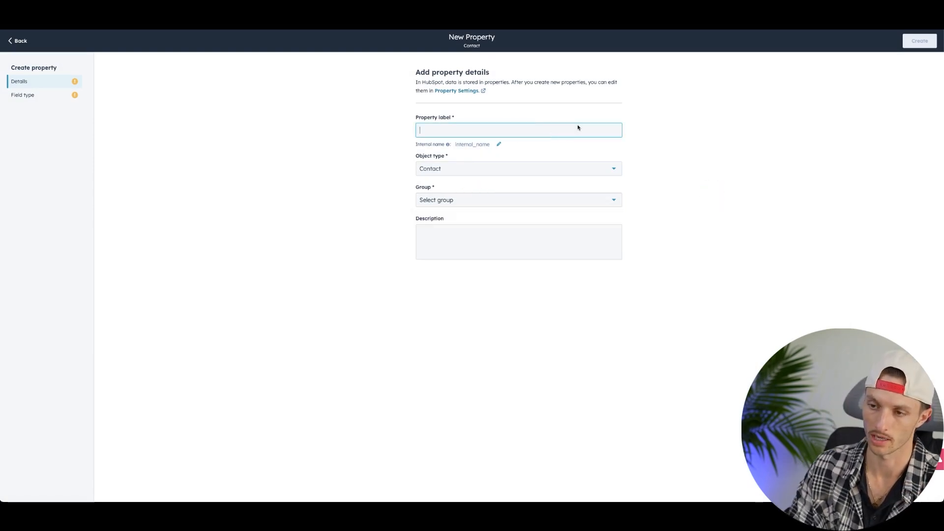
{"action": "type", "text": "News Let"}
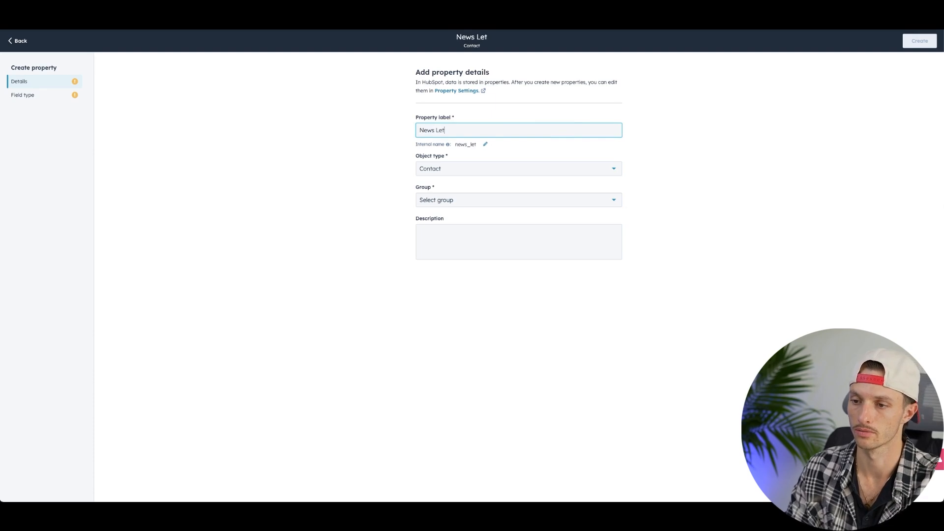
{"action": "type", "text": "ter Engagement"}
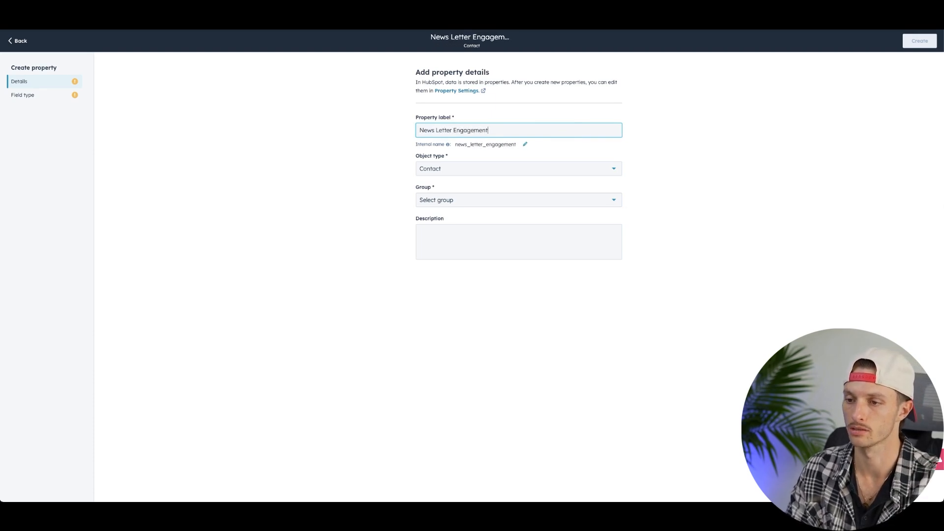
{"action": "type", "text": " Score"}
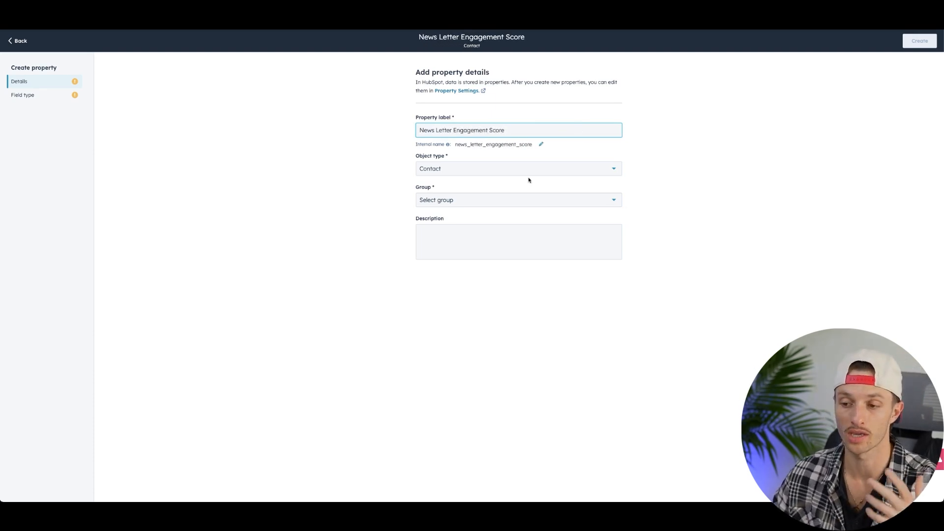
Step: View the object type and group choices for the new property without changing them
{"action": "left_click", "coordinate": [481, 172]}
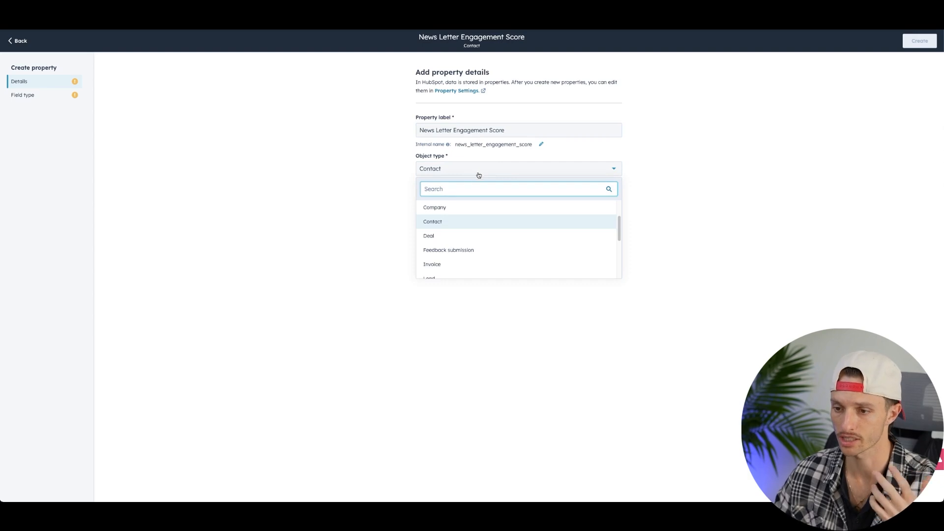
{"action": "left_click", "coordinate": [268, 182]}
{"action": "left_click", "coordinate": [470, 205]}
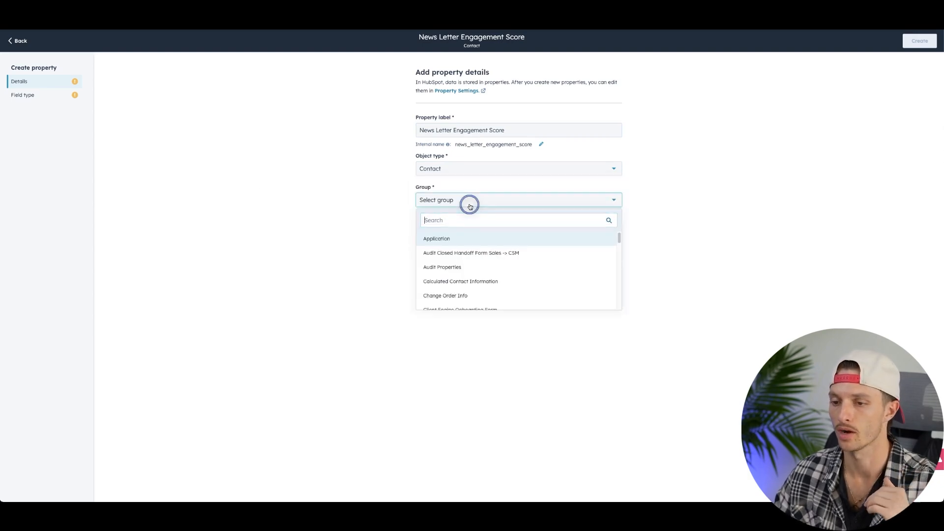
{"action": "left_click", "coordinate": [367, 203]}
Step: Set the new property's field type to Score
{"action": "left_click", "coordinate": [44, 94]}
{"action": "left_click", "coordinate": [494, 116]}
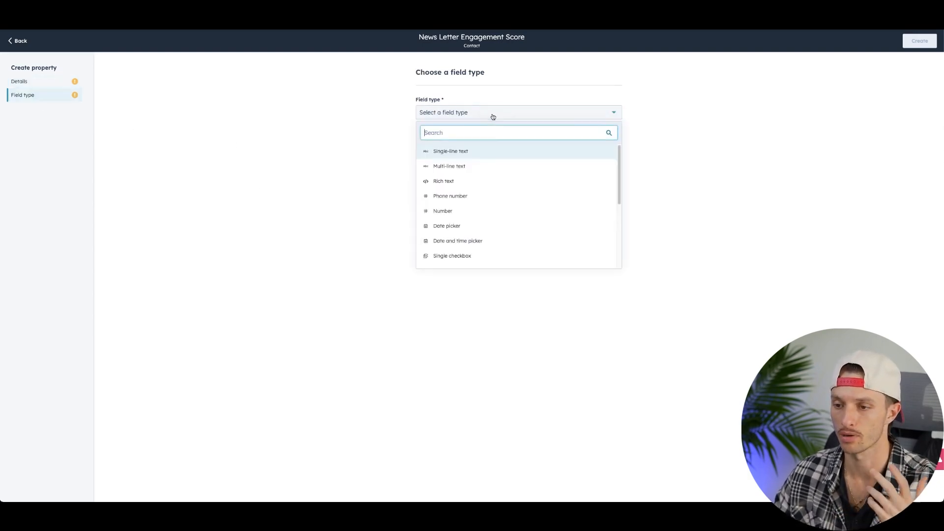
{"action": "scroll", "coordinate": [497, 213], "scroll_direction": "down", "scroll_amount": 5}
{"action": "left_click", "coordinate": [465, 221]}
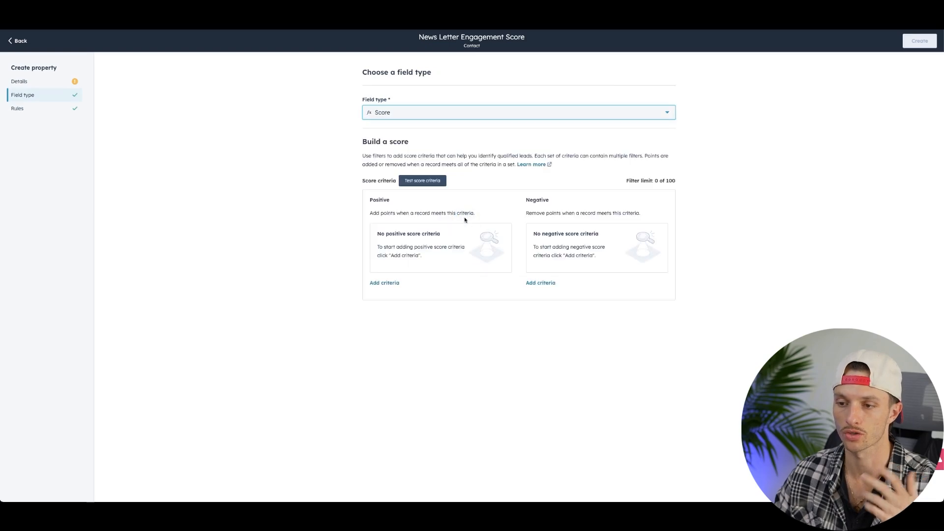
Step: Add a positive score criterion for contacts who have opted into the Sales Momentum News Letter email subscription
{"action": "left_click", "coordinate": [393, 280]}
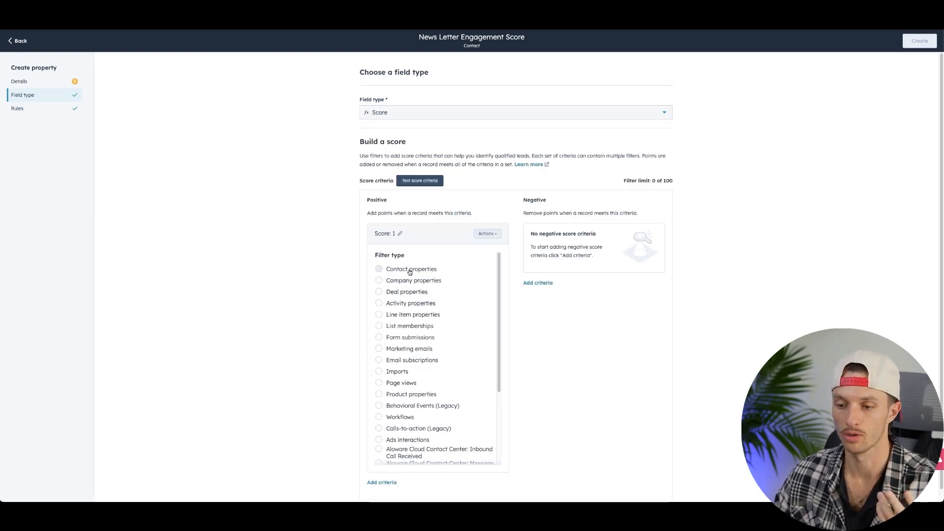
{"action": "left_click", "coordinate": [393, 362]}
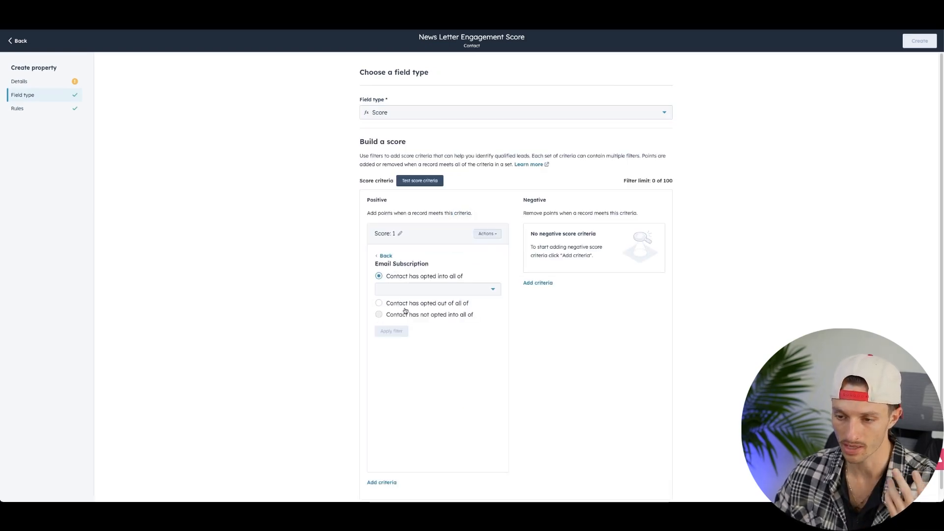
{"action": "left_click", "coordinate": [422, 290]}
{"action": "left_click", "coordinate": [415, 330]}
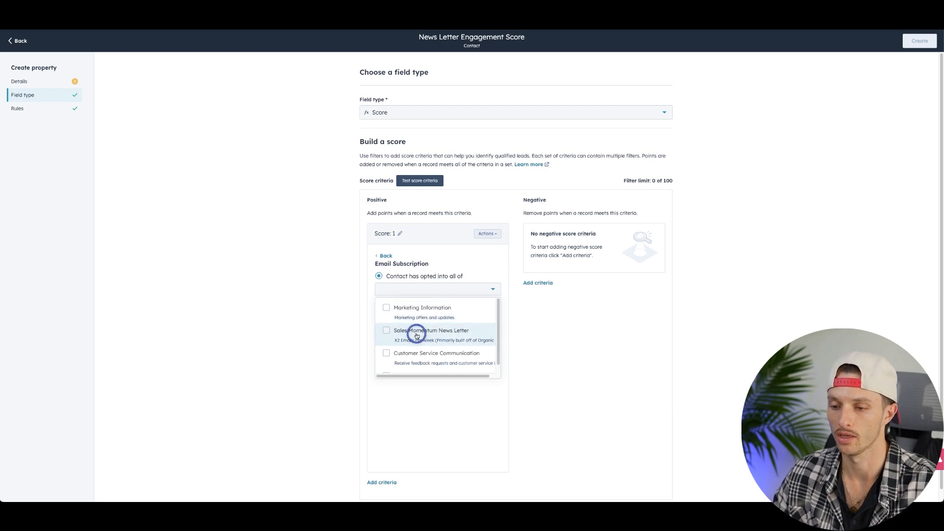
{"action": "left_click", "coordinate": [594, 367]}
Step: Enter a score of 2 for the newsletter opt-in criterion and apply its filter
{"action": "left_click", "coordinate": [402, 234]}
{"action": "double_click", "coordinate": [404, 236]}
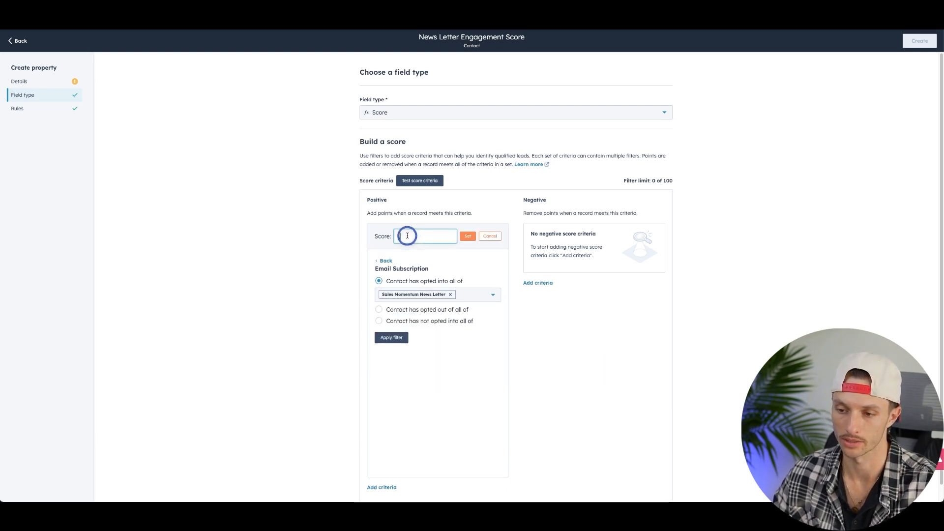
{"action": "type", "text": "2"}
{"action": "left_click", "coordinate": [315, 309]}
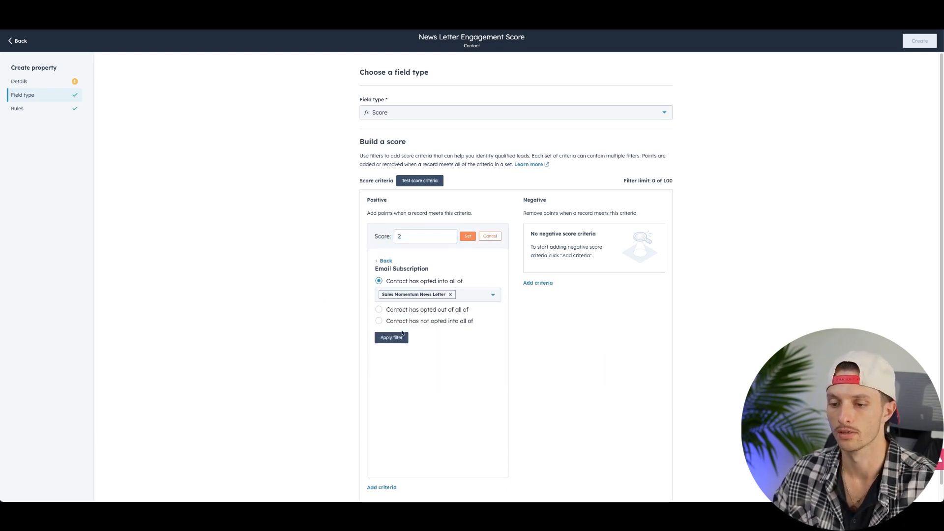
{"action": "left_click", "coordinate": [391, 337]}
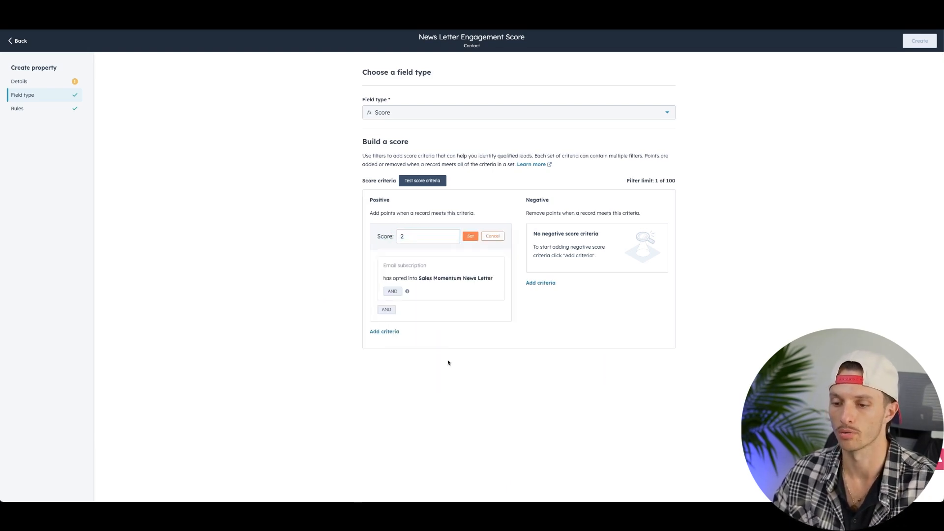
Step: Add a second positive score criterion and enter a score of 2 for it
{"action": "left_click", "coordinate": [380, 332]}
{"action": "left_click", "coordinate": [400, 340]}
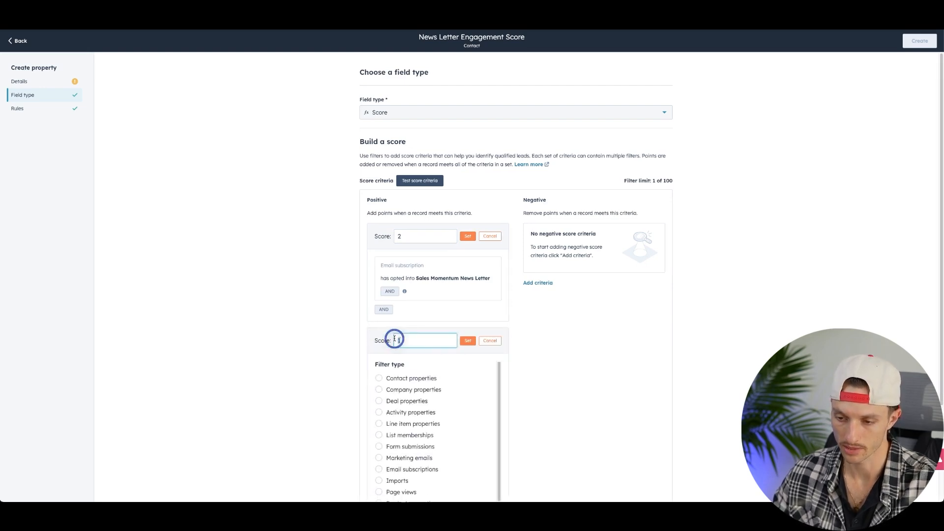
{"action": "type", "text": "2"}
{"action": "left_click", "coordinate": [358, 337]}
{"action": "scroll", "coordinate": [397, 330], "scroll_direction": "down", "scroll_amount": 3}
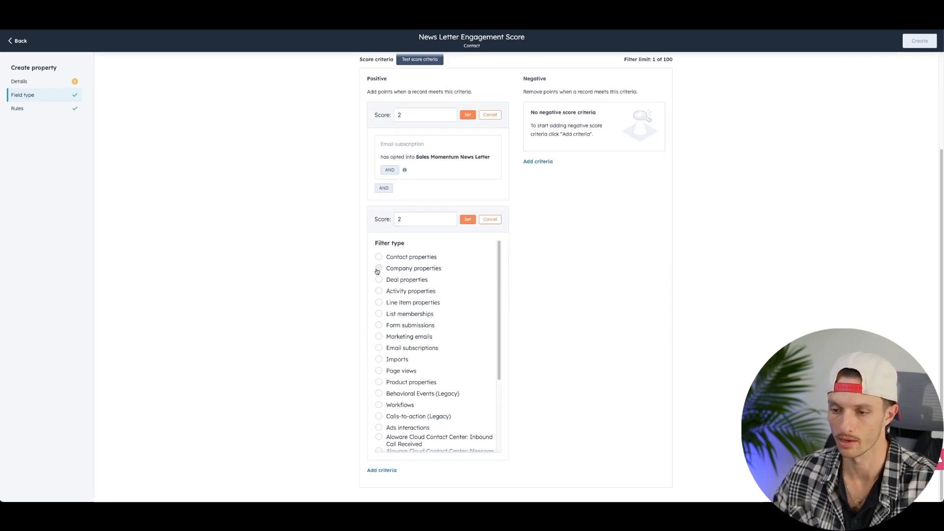
Step: Choose Contact properties as the second criterion's filter type, backing out of the Marketing emails type
{"action": "left_click", "coordinate": [381, 337]}
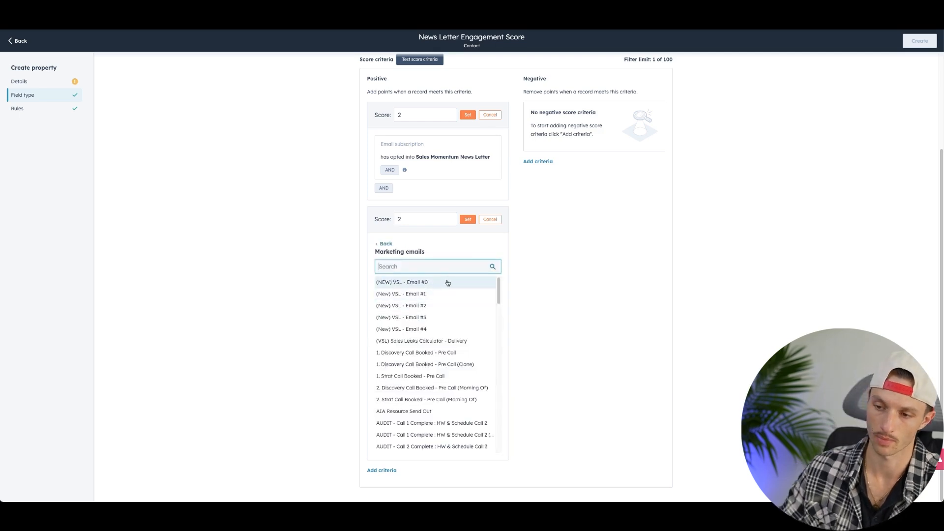
{"action": "left_click", "coordinate": [384, 243]}
{"action": "left_click", "coordinate": [387, 258]}
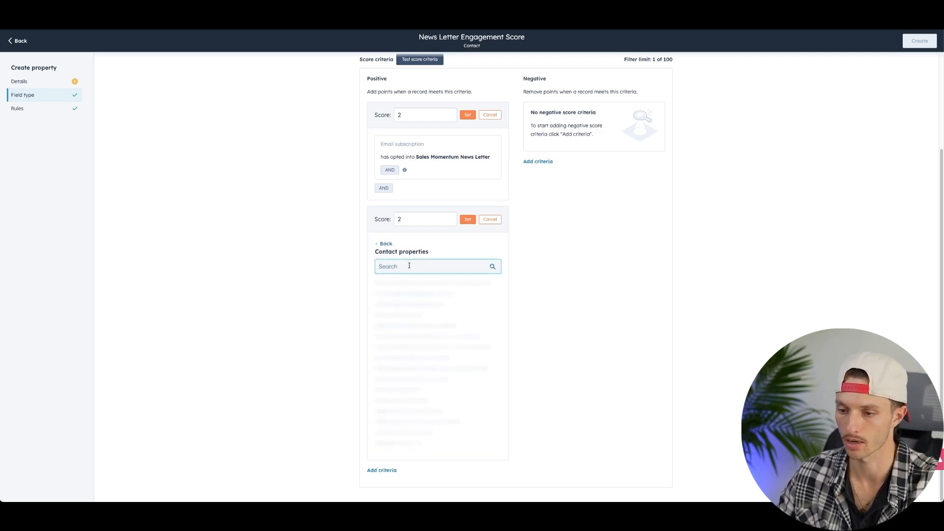
{"action": "type", "text": "number of"}
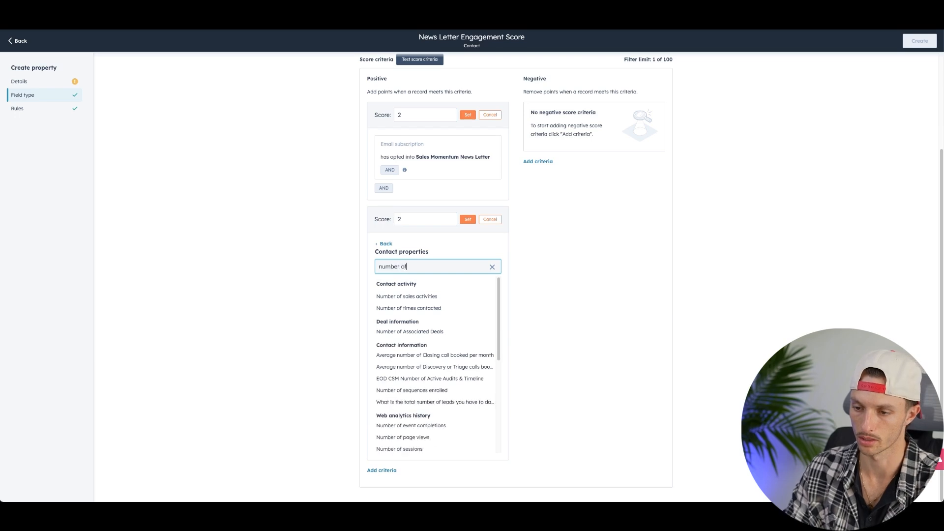
{"action": "scroll", "coordinate": [428, 404], "scroll_direction": "down", "scroll_amount": 10}
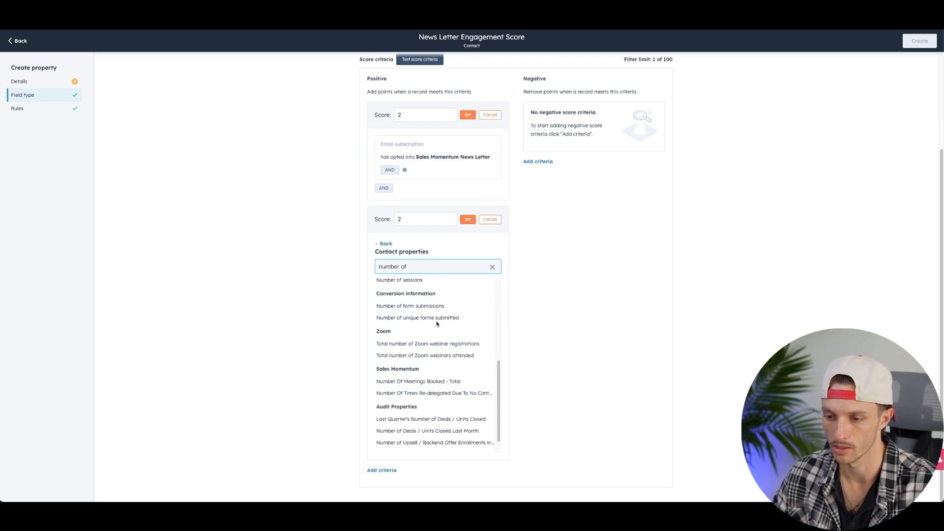
{"action": "scroll", "coordinate": [432, 347], "scroll_direction": "up", "scroll_amount": 12}
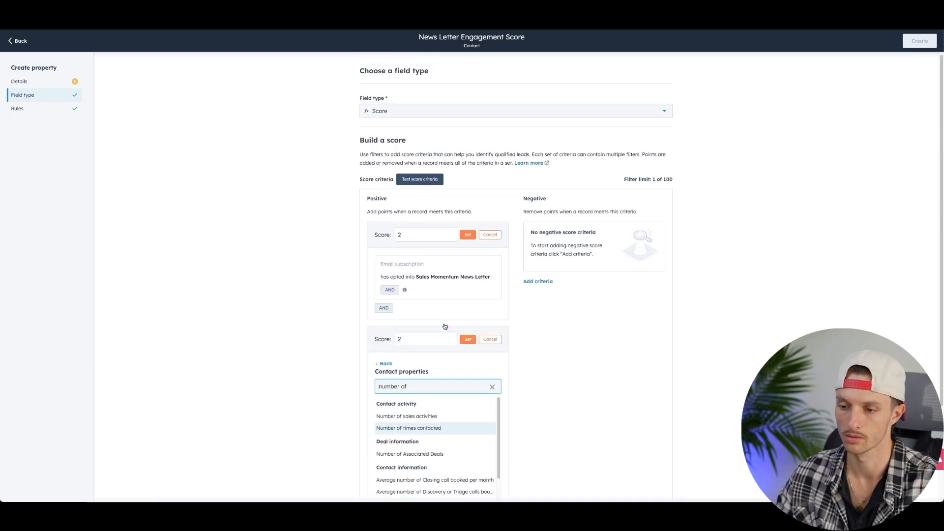
{"action": "key", "text": "BackSpace"}
{"action": "key", "text": "BackSpace"}
{"action": "key", "text": "BackSpace"}
{"action": "key", "text": "BackSpace"}
{"action": "key", "text": "BackSpace"}
{"action": "key", "text": "BackSpace"}
{"action": "key", "text": "BackSpace"}
{"action": "key", "text": "BackSpace"}
{"action": "key", "text": "BackSpace"}
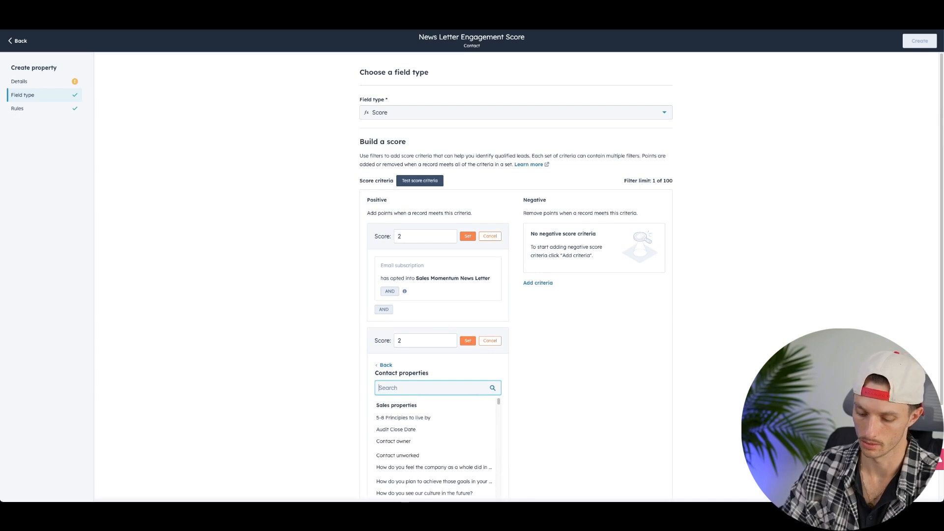
Step: Search the contact properties for "Emails" and require Marketing emails opened to be greater than 5
{"action": "type", "text": "Emails"}
{"action": "scroll", "coordinate": [433, 376], "scroll_direction": "down", "scroll_amount": 2}
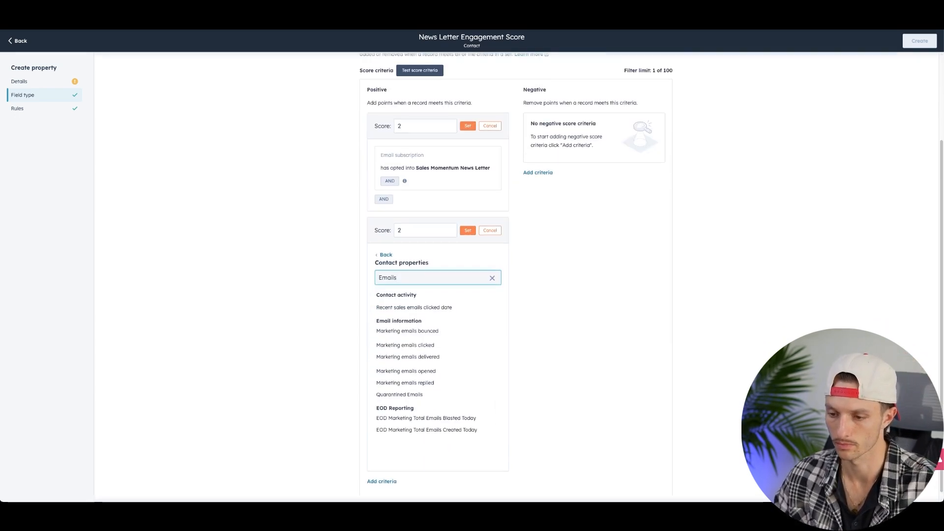
{"action": "left_click", "coordinate": [433, 372]}
{"action": "scroll", "coordinate": [414, 358], "scroll_direction": "down", "scroll_amount": 1}
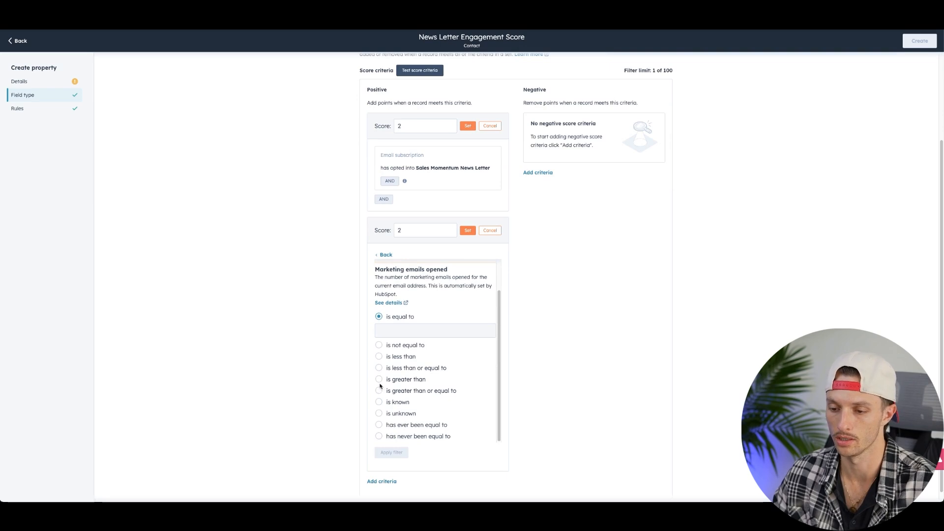
{"action": "left_click", "coordinate": [379, 379]}
{"action": "left_click", "coordinate": [414, 376]}
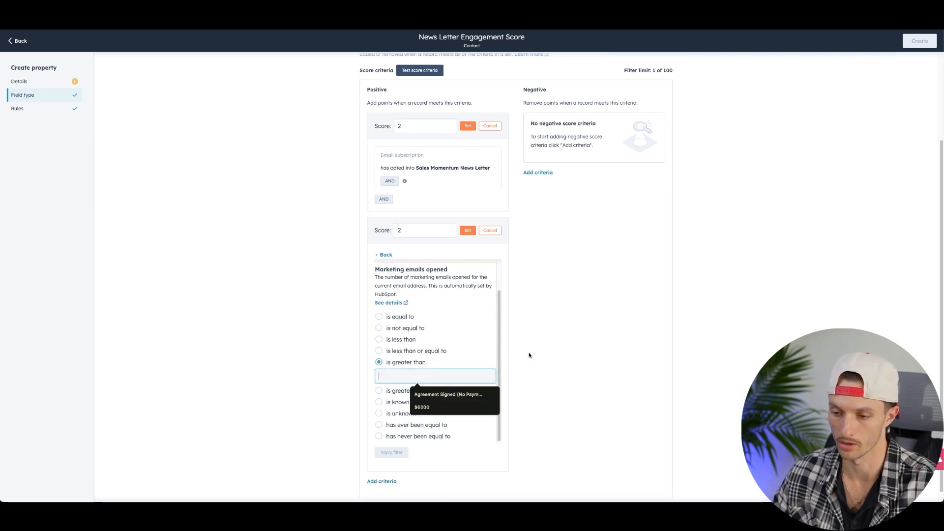
{"action": "type", "text": "5"}
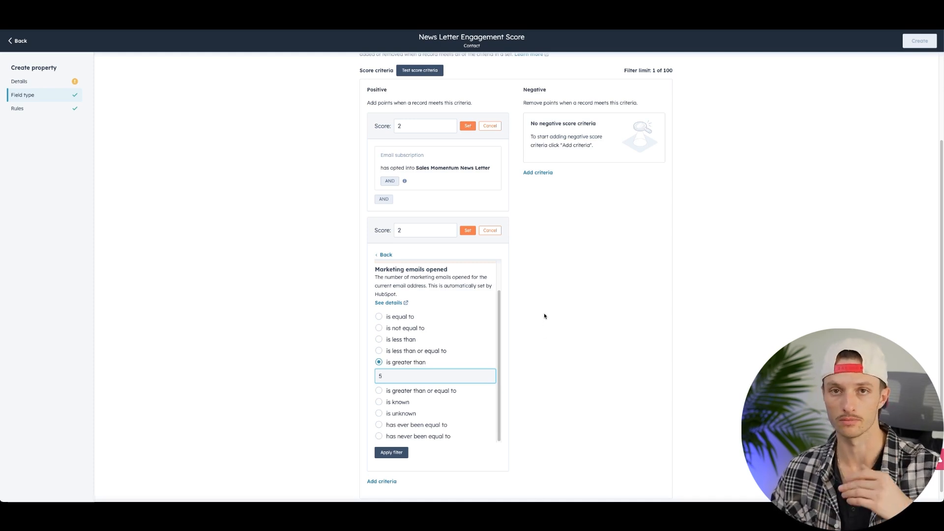
Step: Examine the News Letter - Sign Up - Logistics workflow and browse the Marketing and Communications actions available after its last action
{"action": "scroll", "coordinate": [552, 300], "scroll_direction": "up", "scroll_amount": 3}
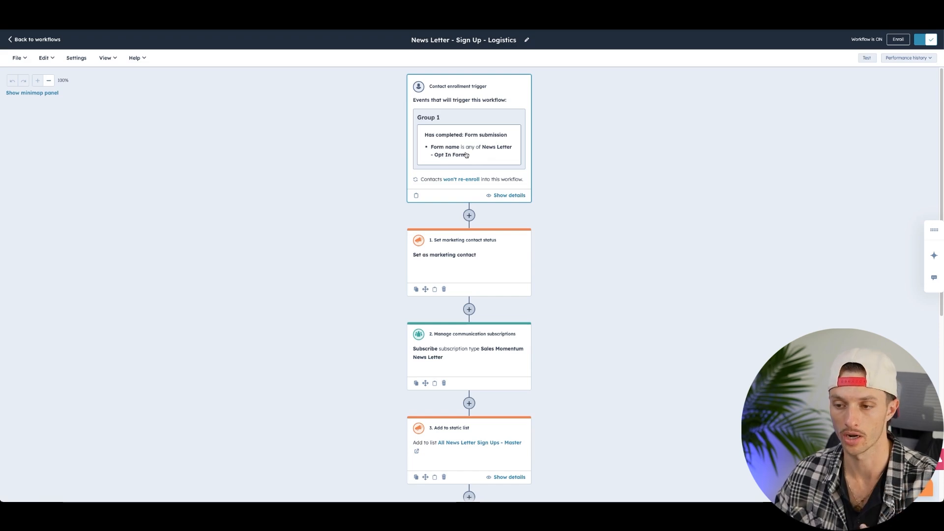
{"action": "scroll", "coordinate": [478, 291], "scroll_direction": "down", "scroll_amount": 1}
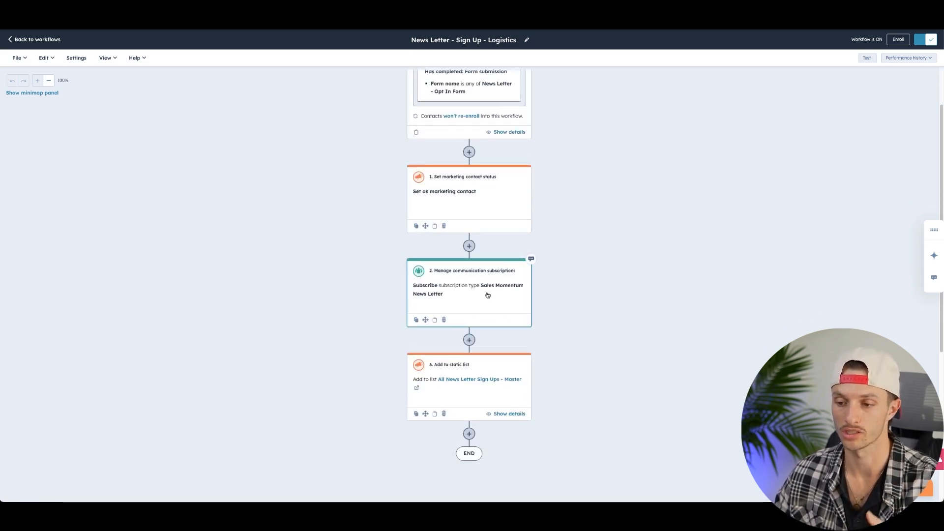
{"action": "scroll", "coordinate": [624, 284], "scroll_direction": "down", "scroll_amount": 1}
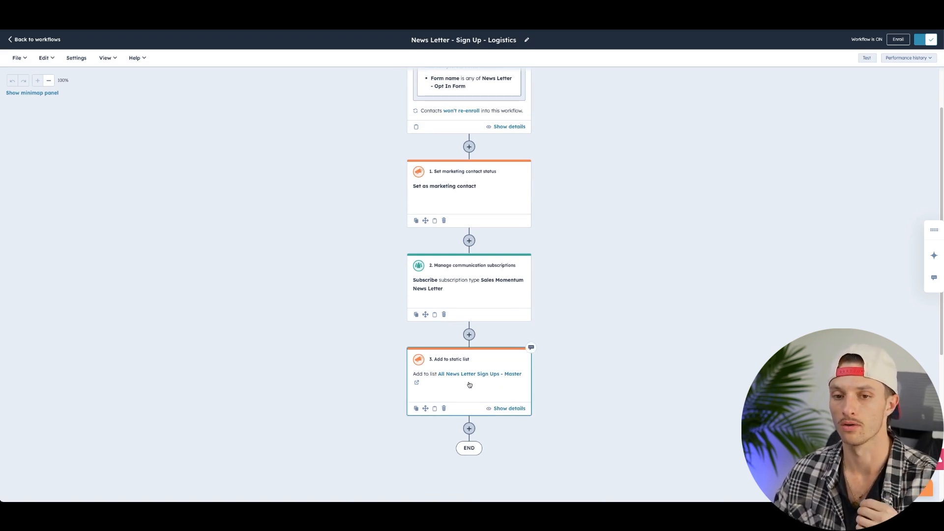
{"action": "left_click", "coordinate": [469, 429]}
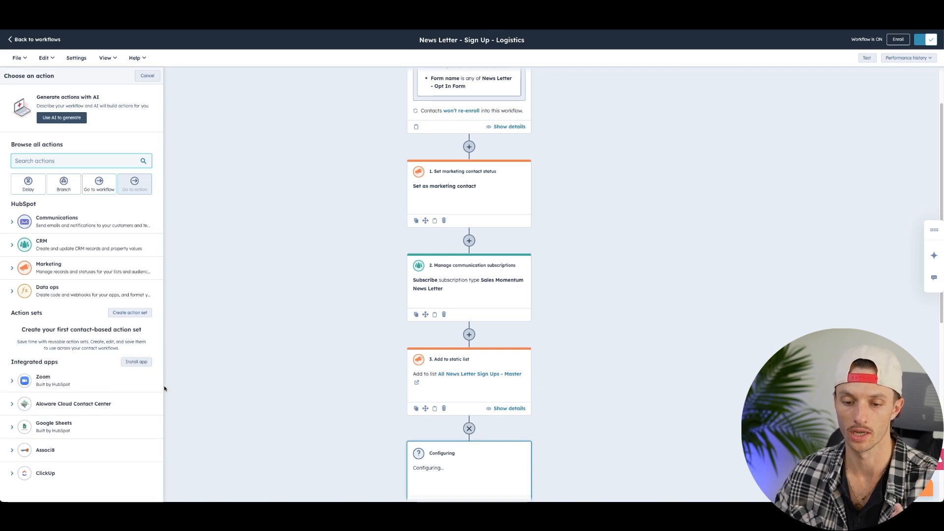
{"action": "left_click", "coordinate": [48, 265]}
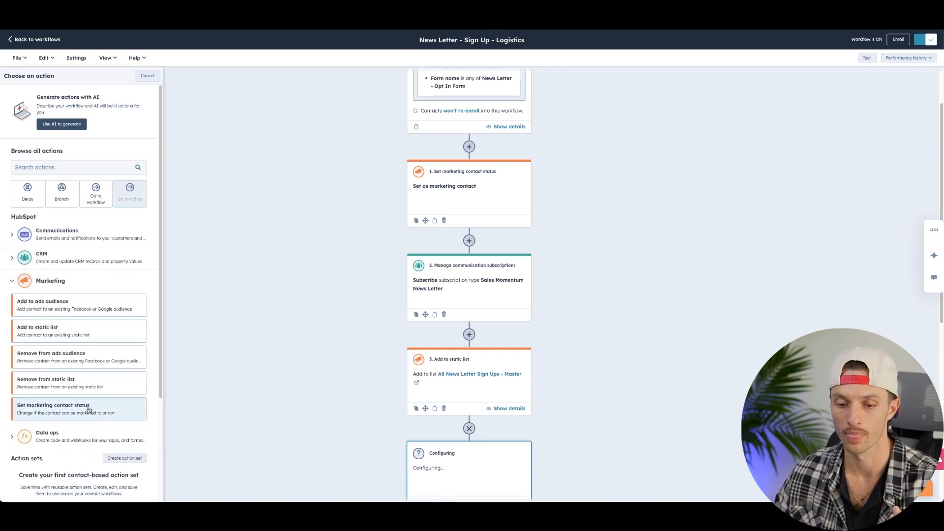
{"action": "left_click", "coordinate": [48, 280]}
{"action": "left_click", "coordinate": [56, 234]}
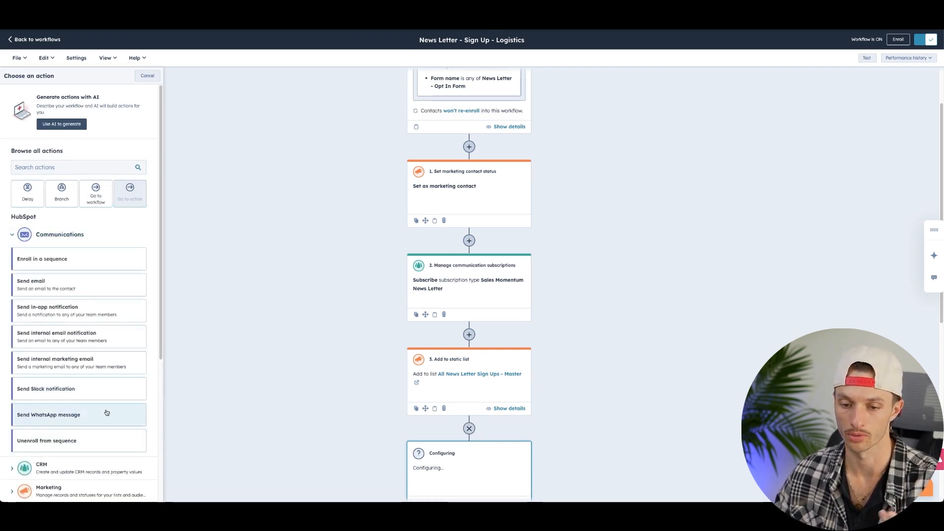
{"action": "left_click", "coordinate": [147, 75]}
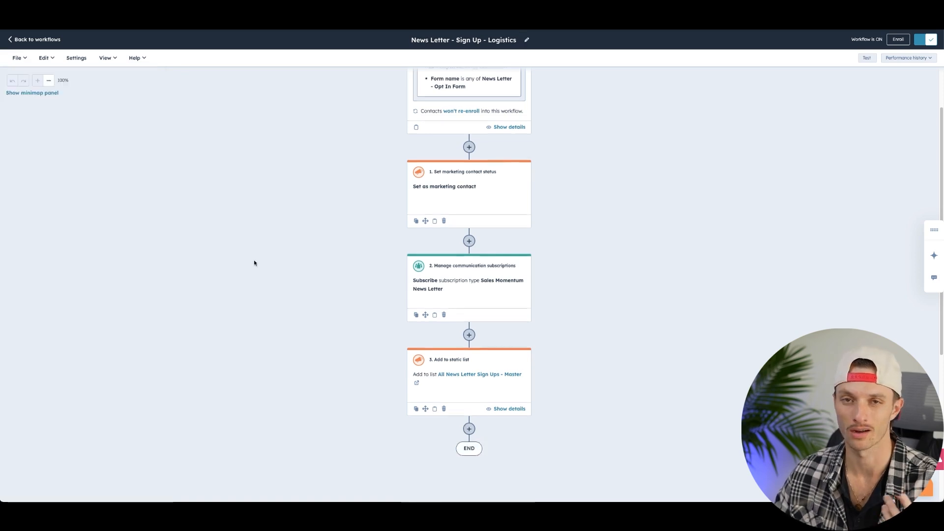
{"action": "scroll", "coordinate": [255, 262], "scroll_direction": "up", "scroll_amount": 1}
{"action": "scroll", "coordinate": [255, 262], "scroll_direction": "up", "scroll_amount": 1}
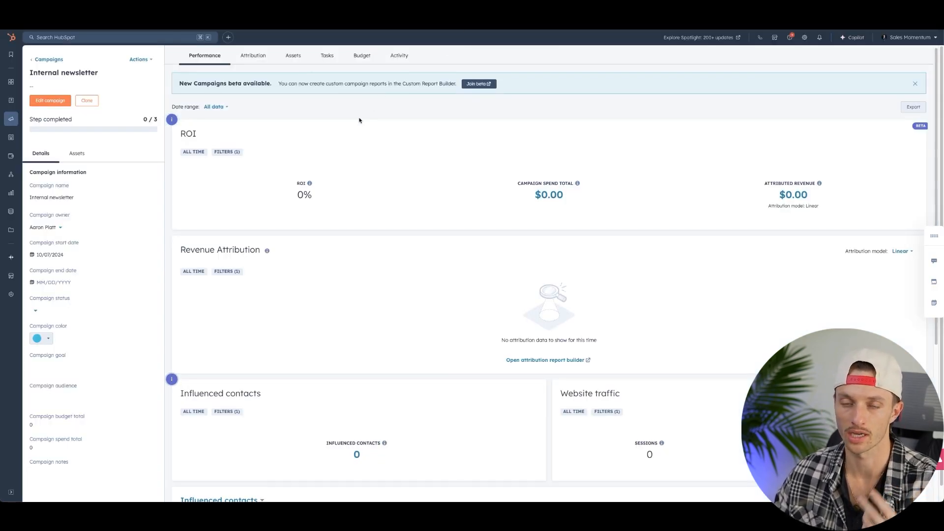
Step: View the marketing emails and other asset types that can be added to the Internal newsletter campaign, without adding any
{"action": "mouse_move", "coordinate": [11, 119]}
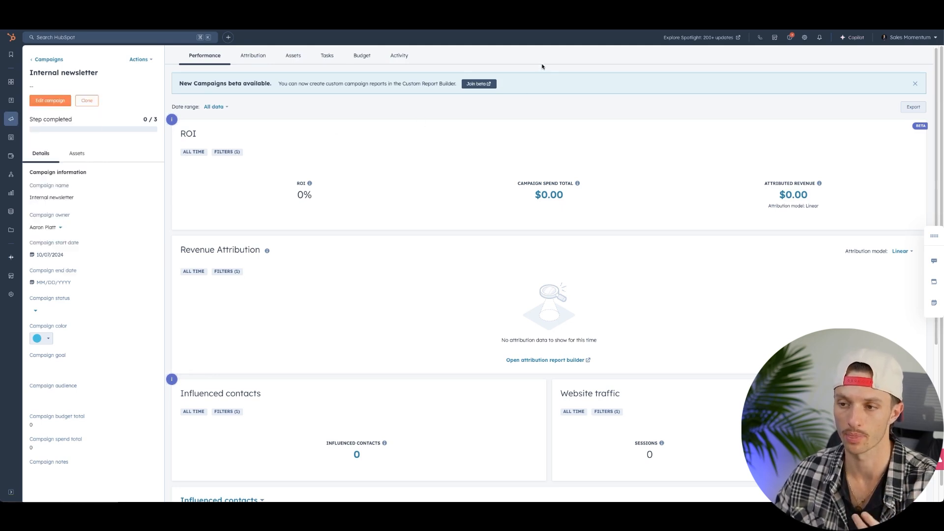
{"action": "left_click", "coordinate": [140, 60]}
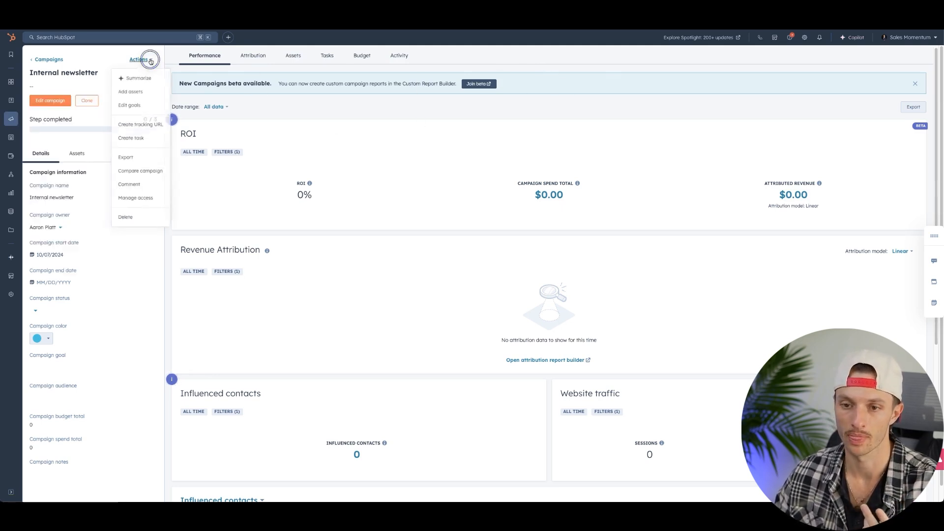
{"action": "left_click", "coordinate": [136, 94]}
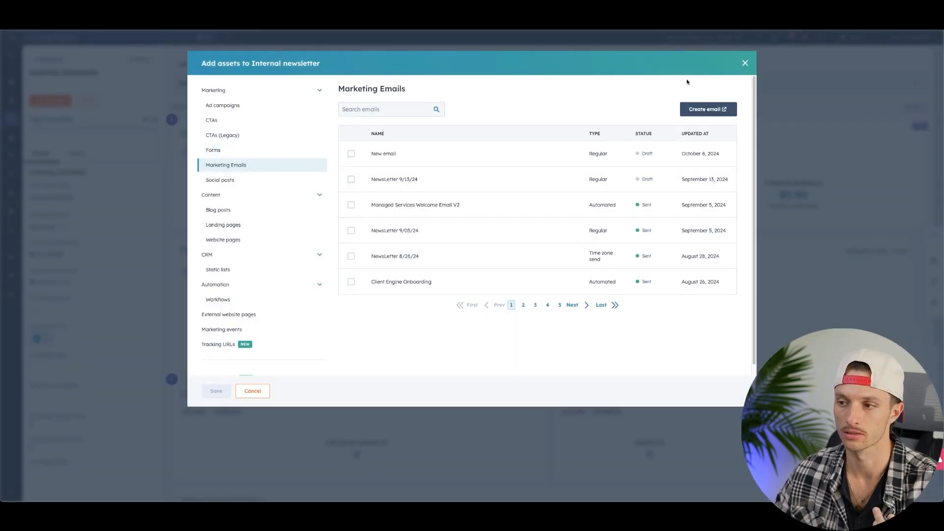
{"action": "left_click", "coordinate": [745, 63]}
{"action": "left_click", "coordinate": [292, 55]}
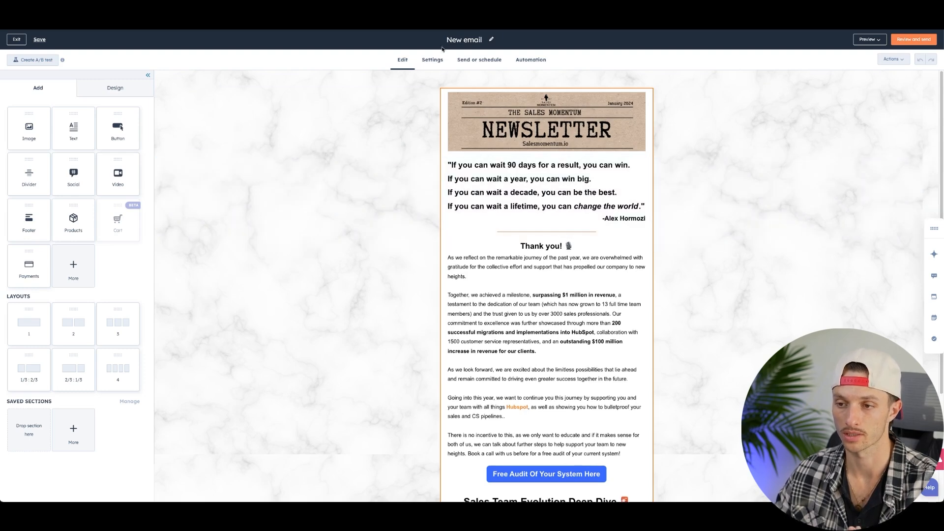
Step: Examine the new email's settings, including the sender fields, subject line and subscription type choices, without changing them
{"action": "left_click", "coordinate": [433, 59]}
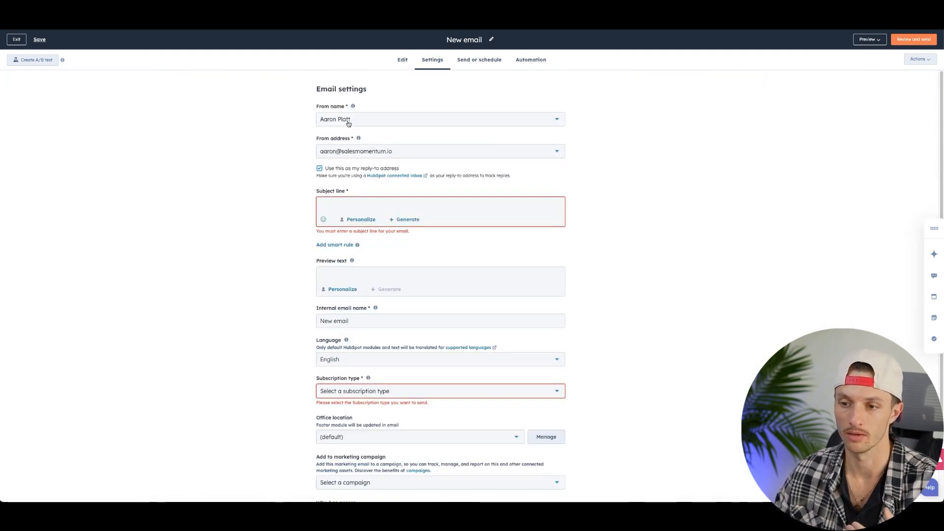
{"action": "left_click", "coordinate": [349, 121]}
{"action": "left_click", "coordinate": [263, 132]}
{"action": "left_click", "coordinate": [327, 151]}
{"action": "left_click", "coordinate": [270, 140]}
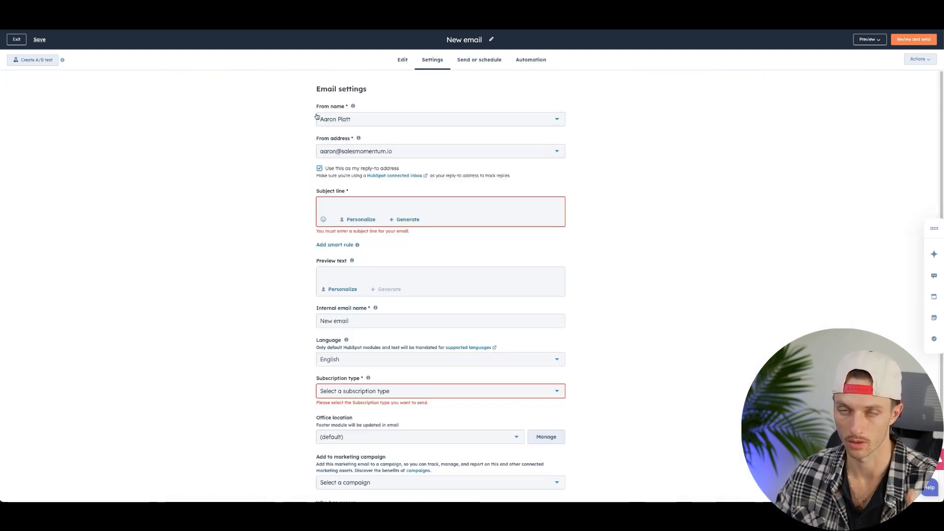
{"action": "scroll", "coordinate": [354, 172], "scroll_direction": "down", "scroll_amount": 1}
{"action": "left_click", "coordinate": [331, 197]}
{"action": "scroll", "coordinate": [237, 275], "scroll_direction": "down", "scroll_amount": 1}
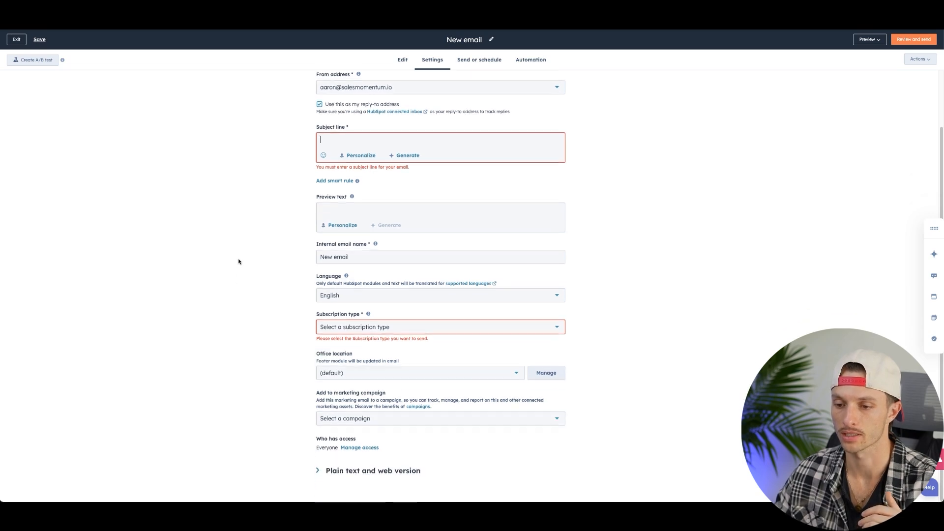
{"action": "left_click", "coordinate": [353, 323]}
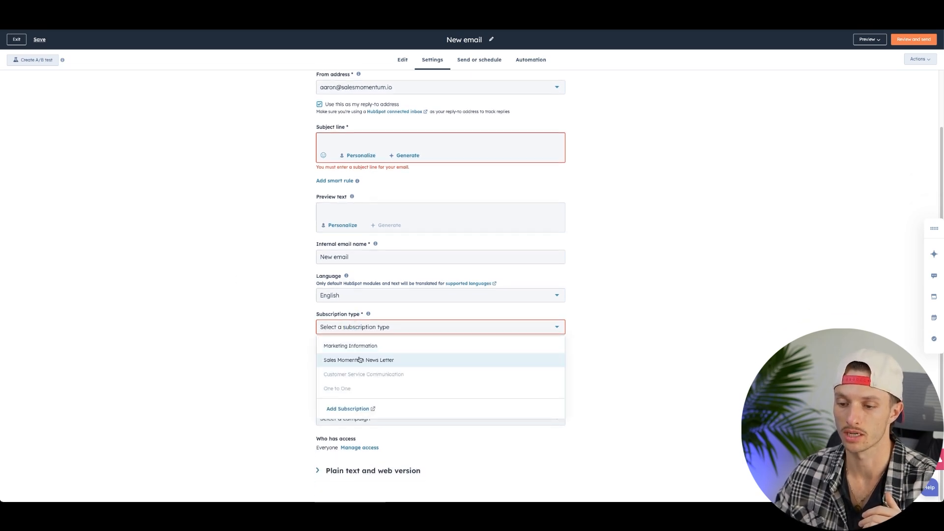
{"action": "left_click", "coordinate": [267, 334]}
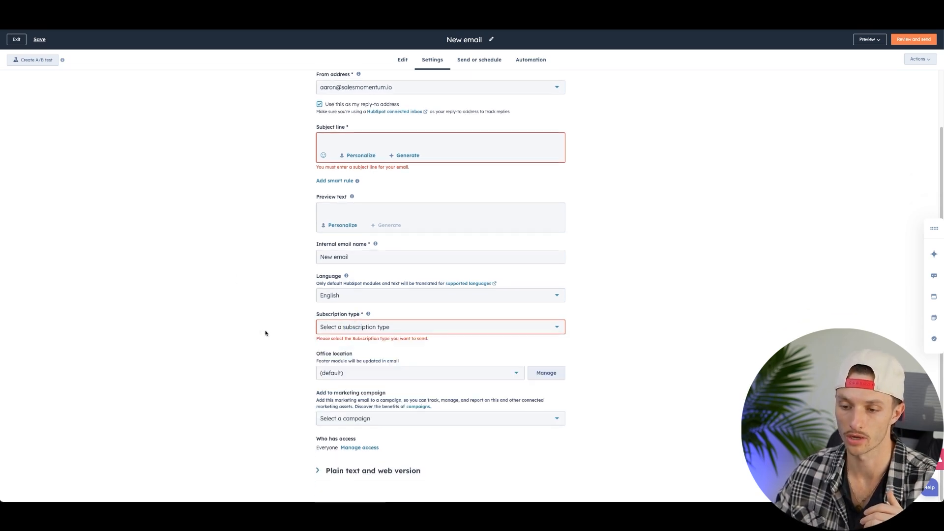
Step: View the campaigns the new email can join, and examine the Internal newsletter campaign's performance and attribution reports
{"action": "left_click", "coordinate": [385, 419]}
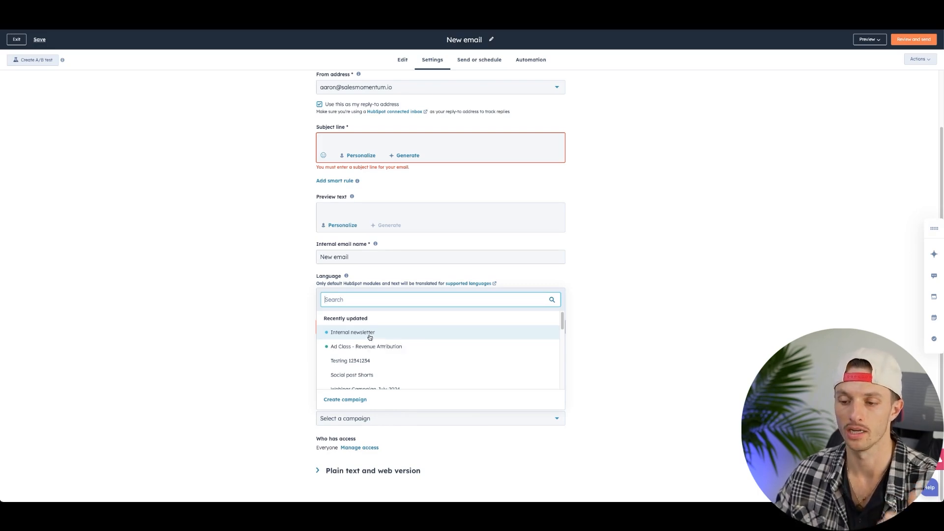
{"action": "left_click", "coordinate": [203, 245]}
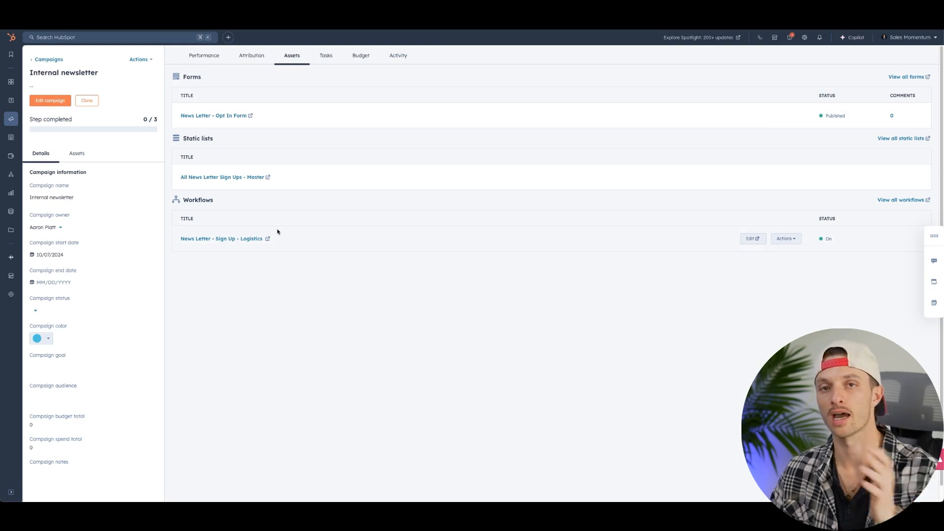
{"action": "left_click", "coordinate": [206, 56]}
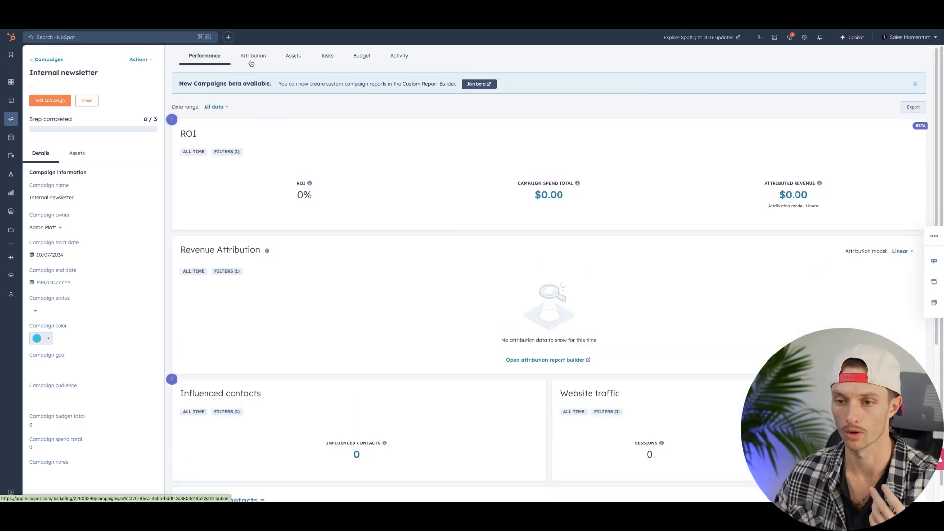
{"action": "left_click", "coordinate": [270, 60]}
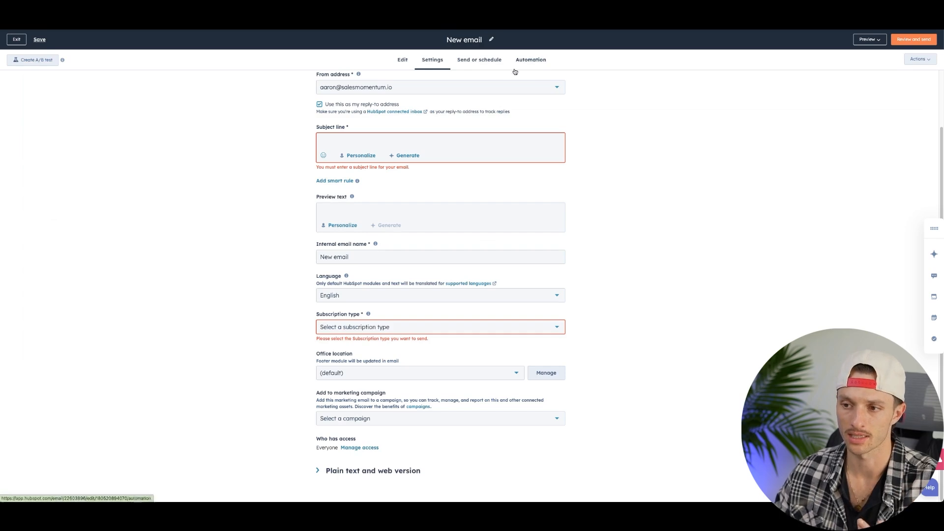
Step: Send the new email to the Sales Momentum Weekly News Letter - Active List and exit the email editor
{"action": "left_click", "coordinate": [485, 66]}
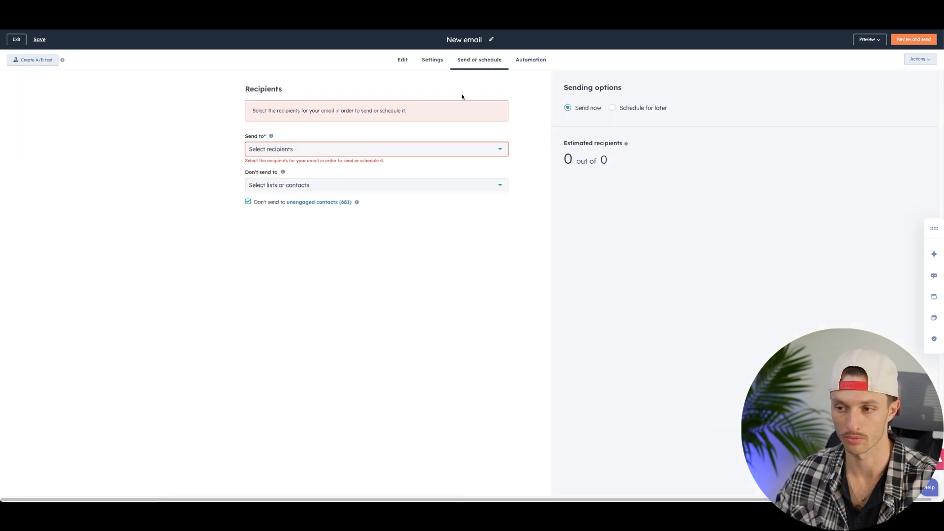
{"action": "left_click", "coordinate": [321, 153]}
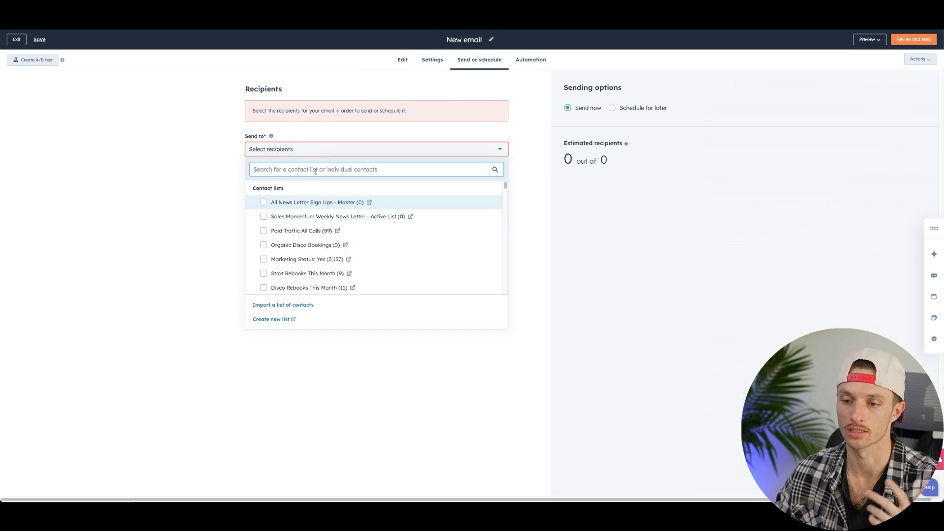
{"action": "left_click", "coordinate": [305, 217]}
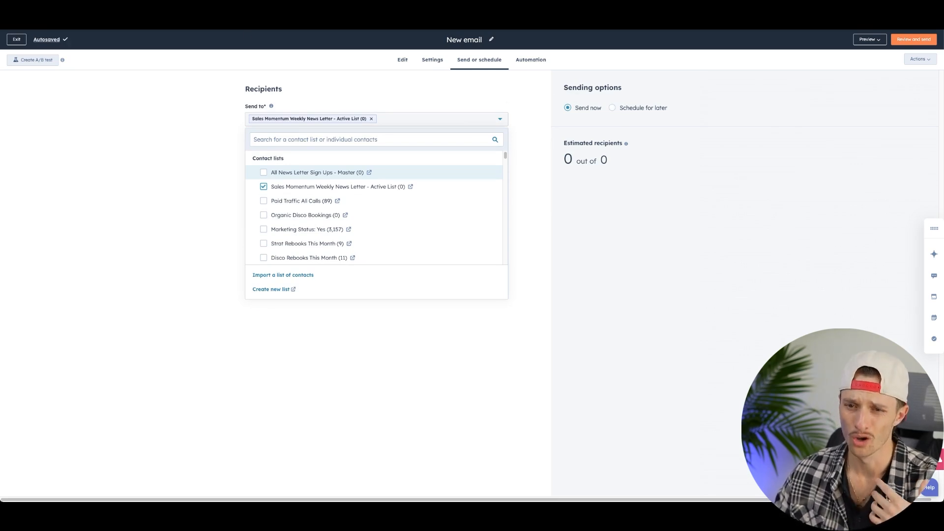
{"action": "left_click", "coordinate": [18, 39]}
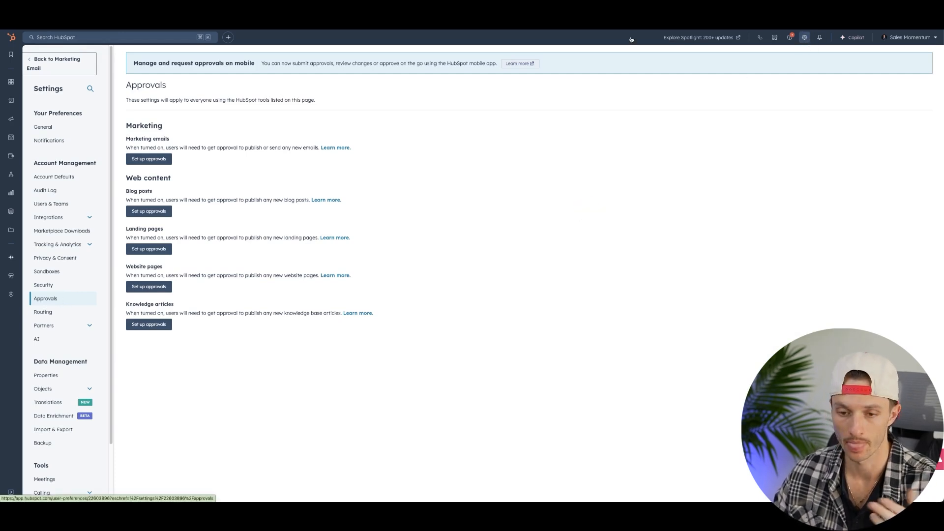
Step: Open the approval setup for marketing emails from the account's Approvals settings
{"action": "left_click", "coordinate": [805, 38]}
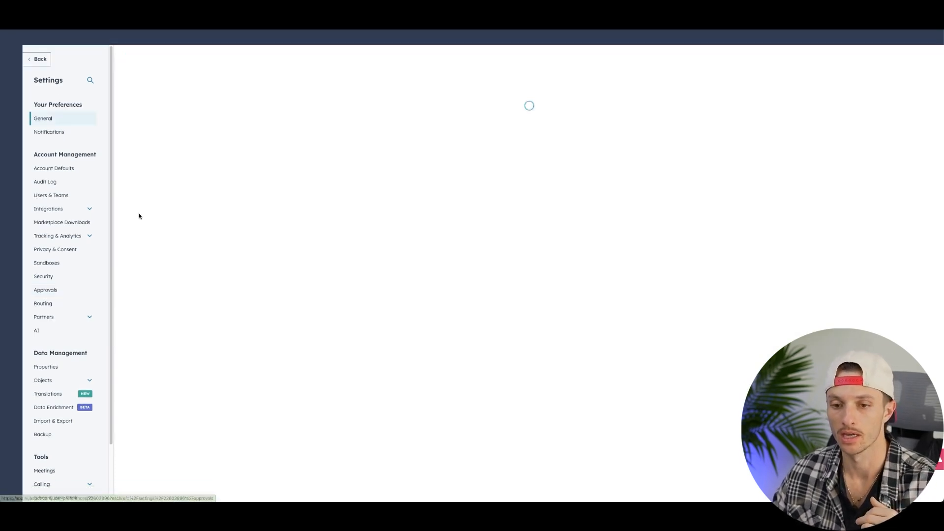
{"action": "left_click", "coordinate": [44, 294]}
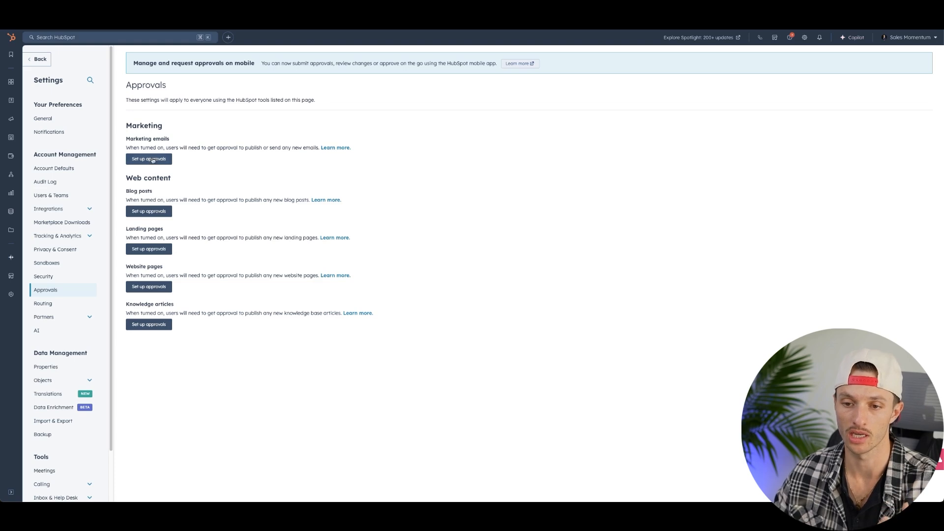
{"action": "left_click", "coordinate": [153, 161]}
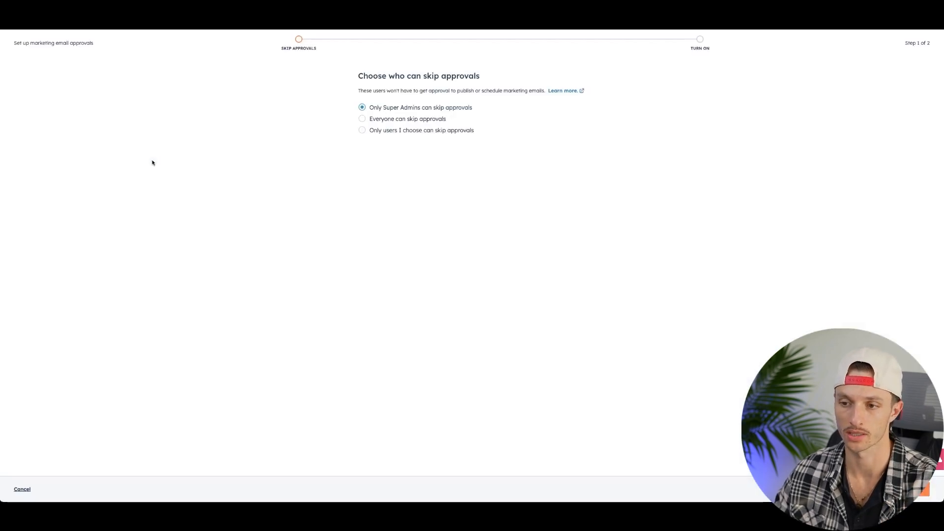